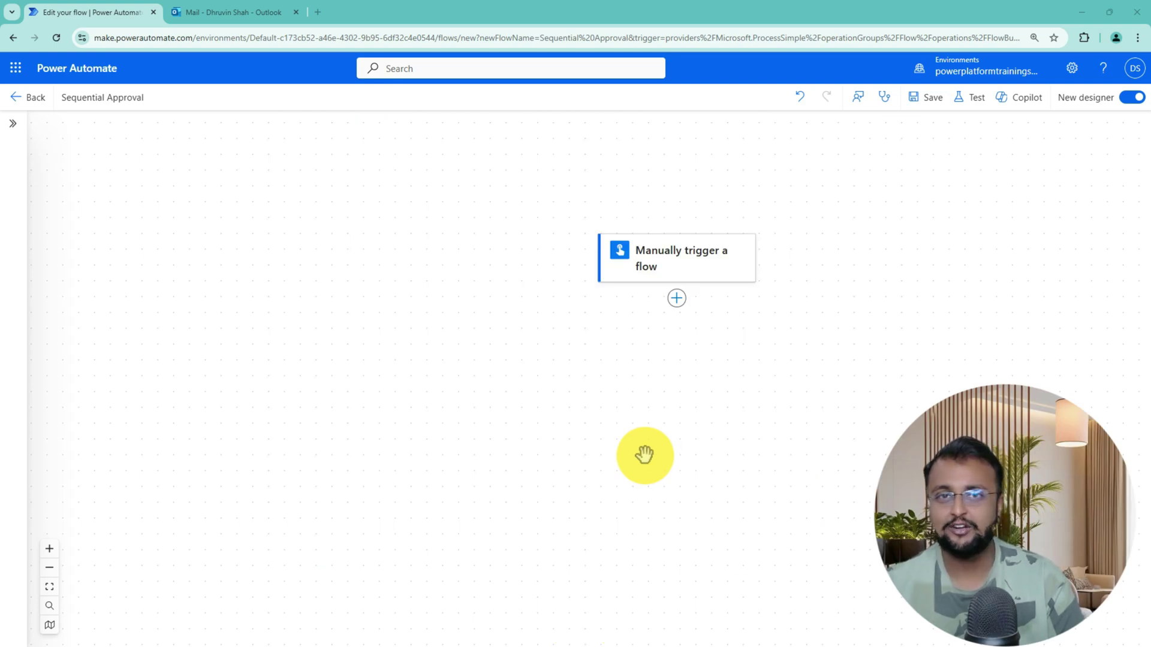
Add a new action below the manual trigger and pick the Approvals connector
left_click(677, 299)
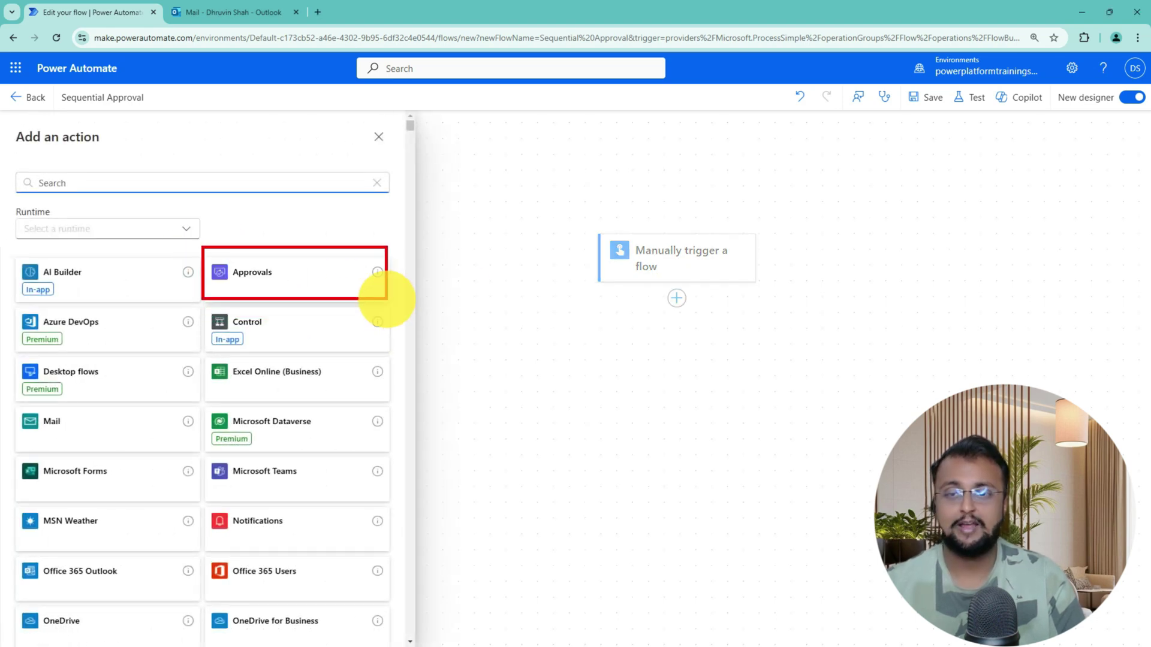
left_click(362, 296)
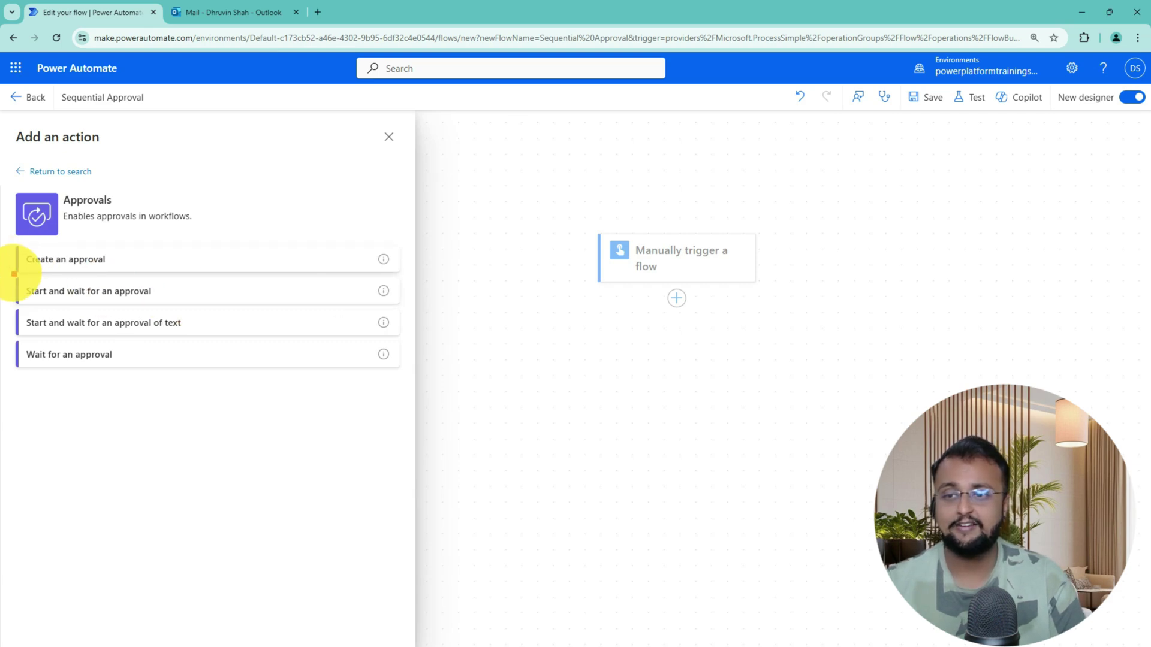
Insert a Start and wait for an approval action and bring up its Approval type choices
left_click(197, 292)
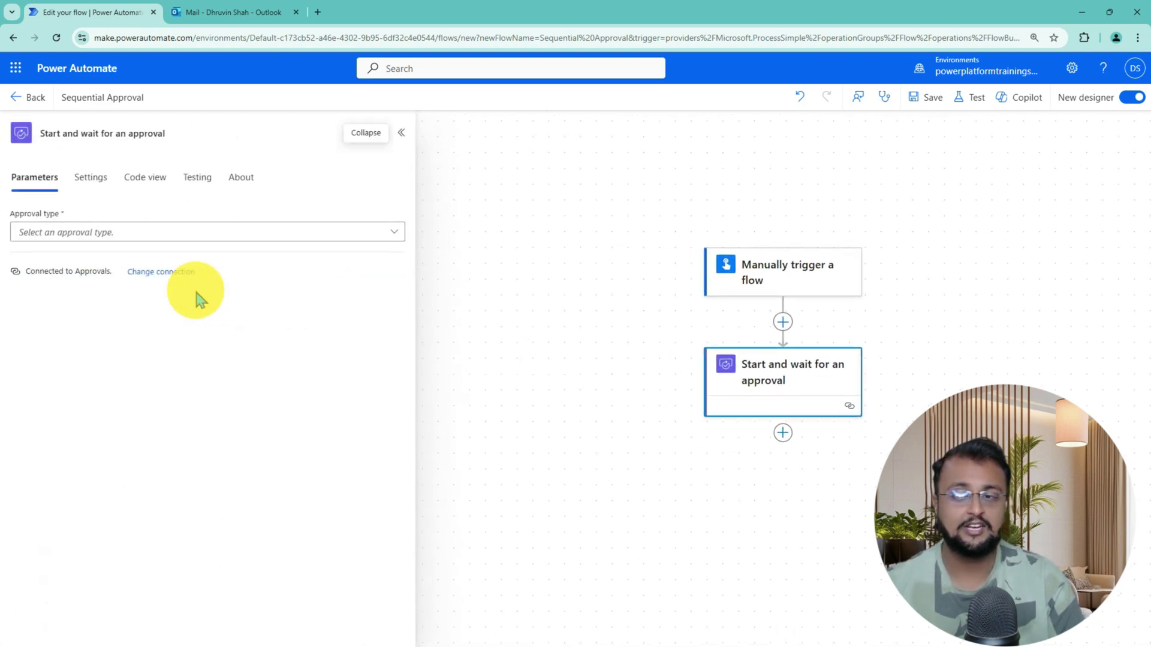
left_click(189, 231)
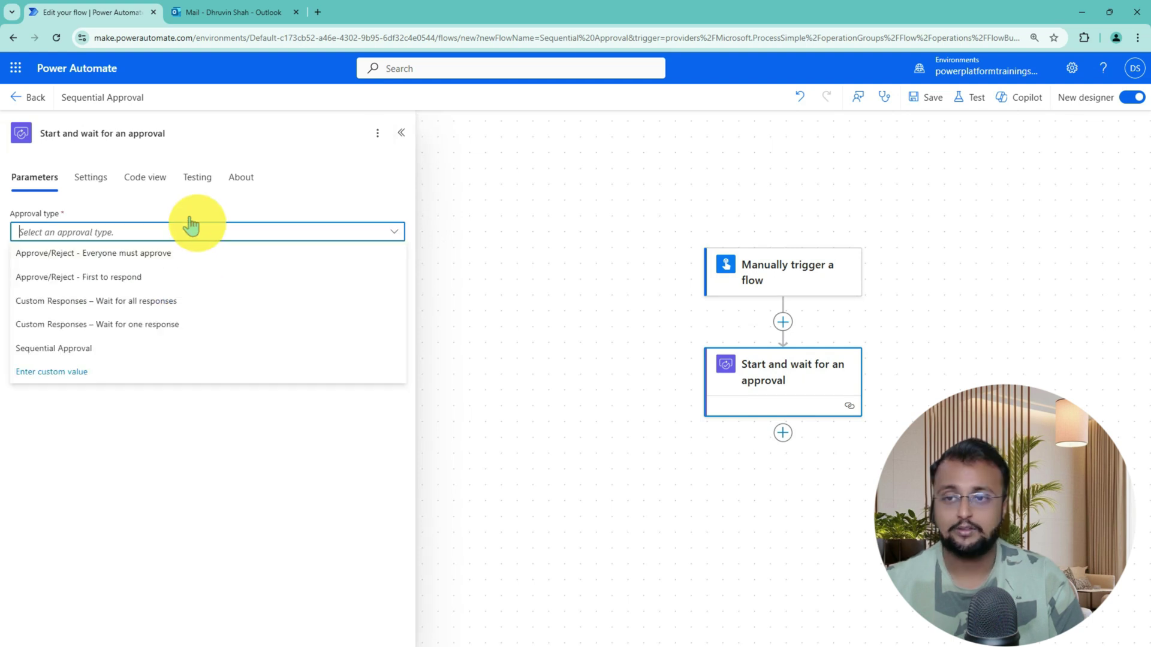
left_click(196, 231)
left_click(198, 232)
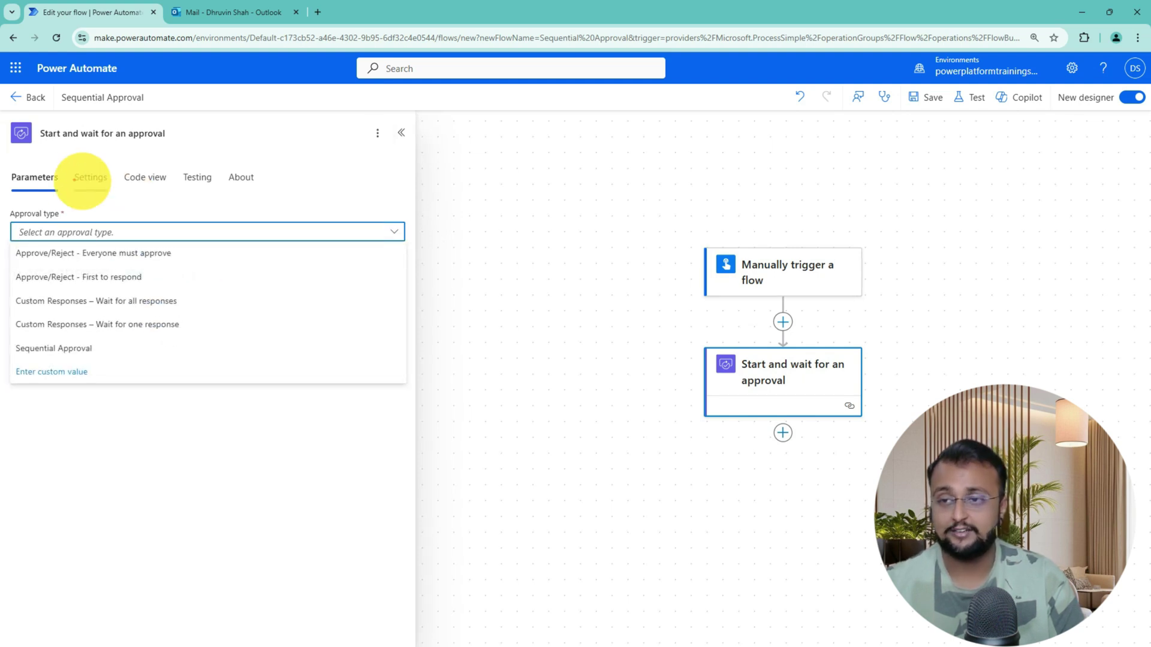
mouse_move(6, 199)
left_mouse_down()
mouse_move(289, 382)
mouse_move(343, 383)
left_mouse_up()
mouse_move(13, 331)
left_mouse_down()
mouse_move(193, 367)
mouse_move(226, 349)
mouse_move(322, 345)
mouse_move(297, 364)
left_mouse_up()
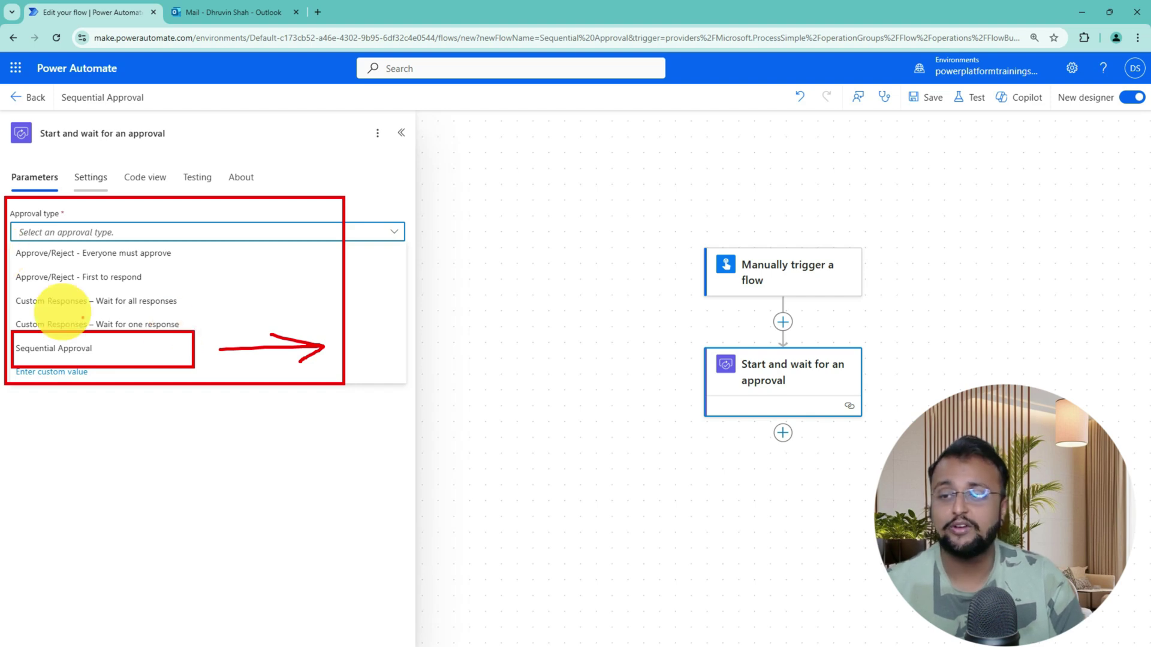
Set the approval type to Sequential Approval and title it 'Test Sequential Approval - DEmo'
left_click(70, 353)
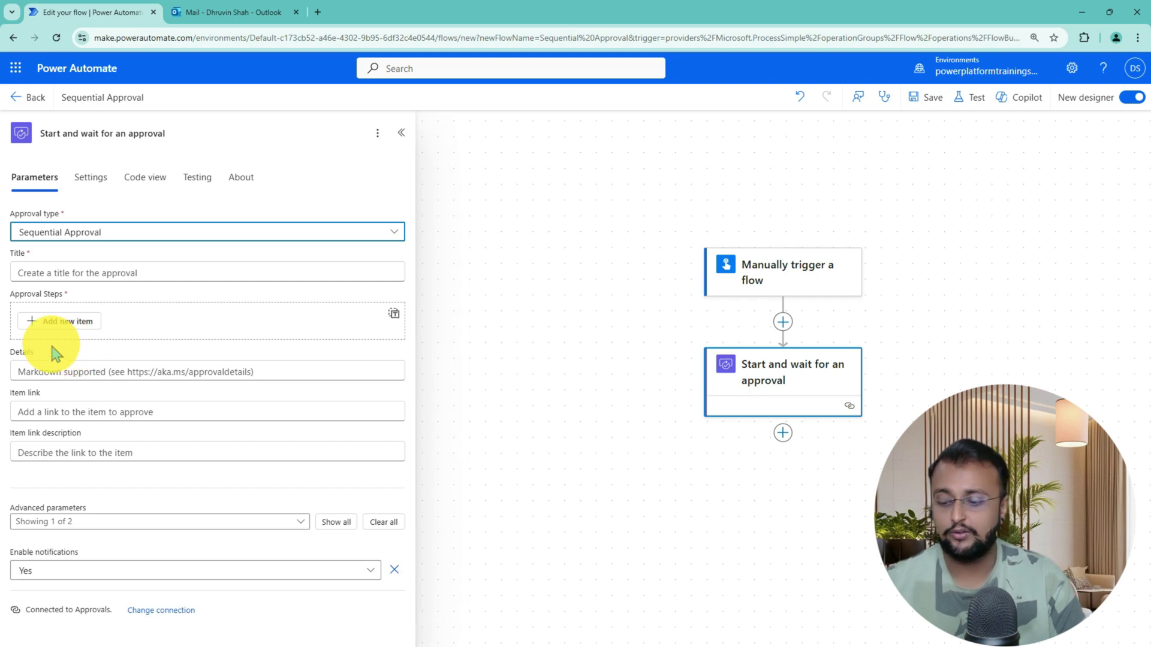
mouse_move(3, 284)
left_mouse_down()
mouse_move(249, 337)
mouse_move(424, 351)
left_mouse_up()
mouse_move(526, 312)
left_mouse_down()
mouse_move(445, 312)
mouse_move(462, 331)
mouse_move(473, 289)
left_mouse_up()
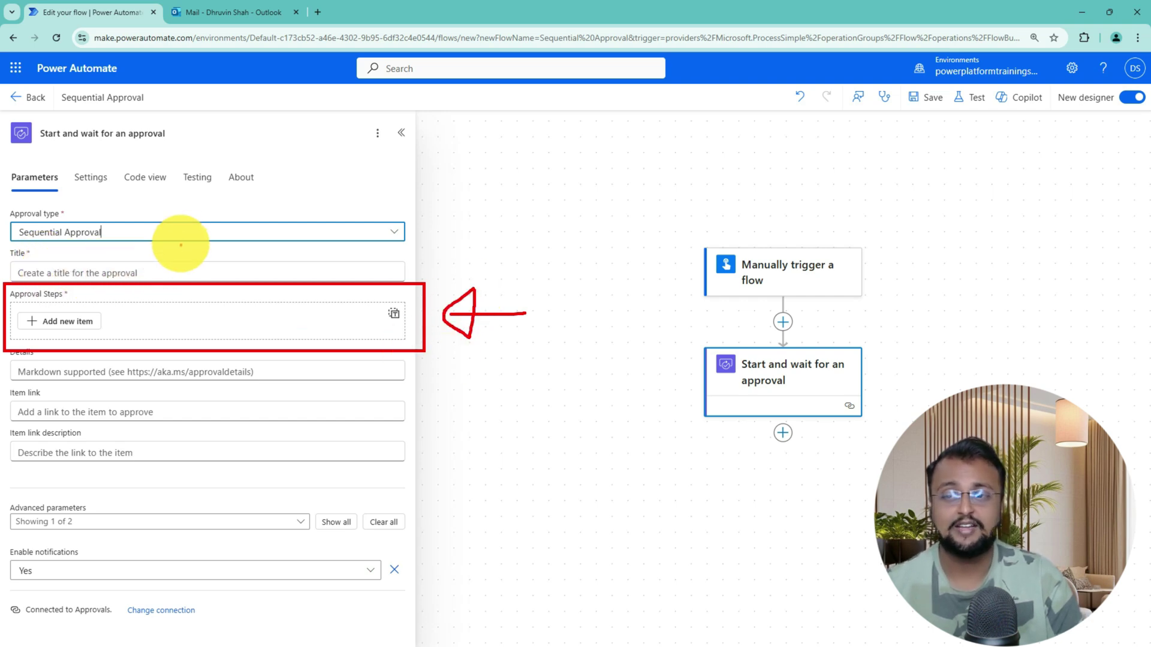
mouse_move(78, 256)
left_mouse_down()
mouse_move(167, 255)
mouse_move(142, 277)
left_mouse_up()
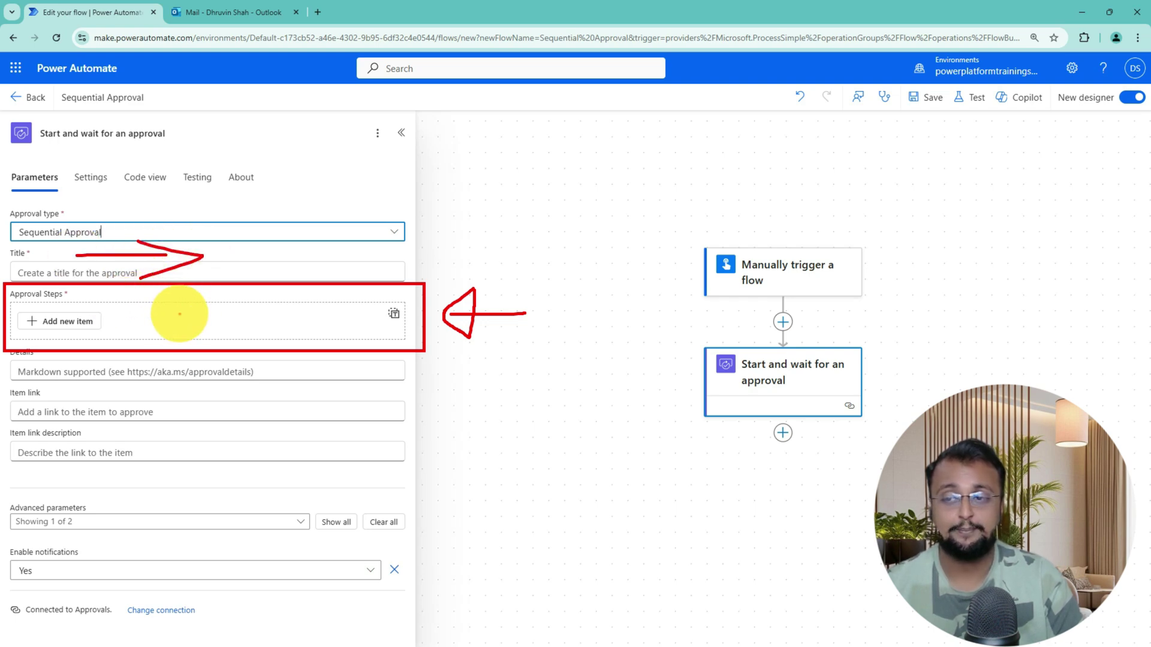
key("Escape")
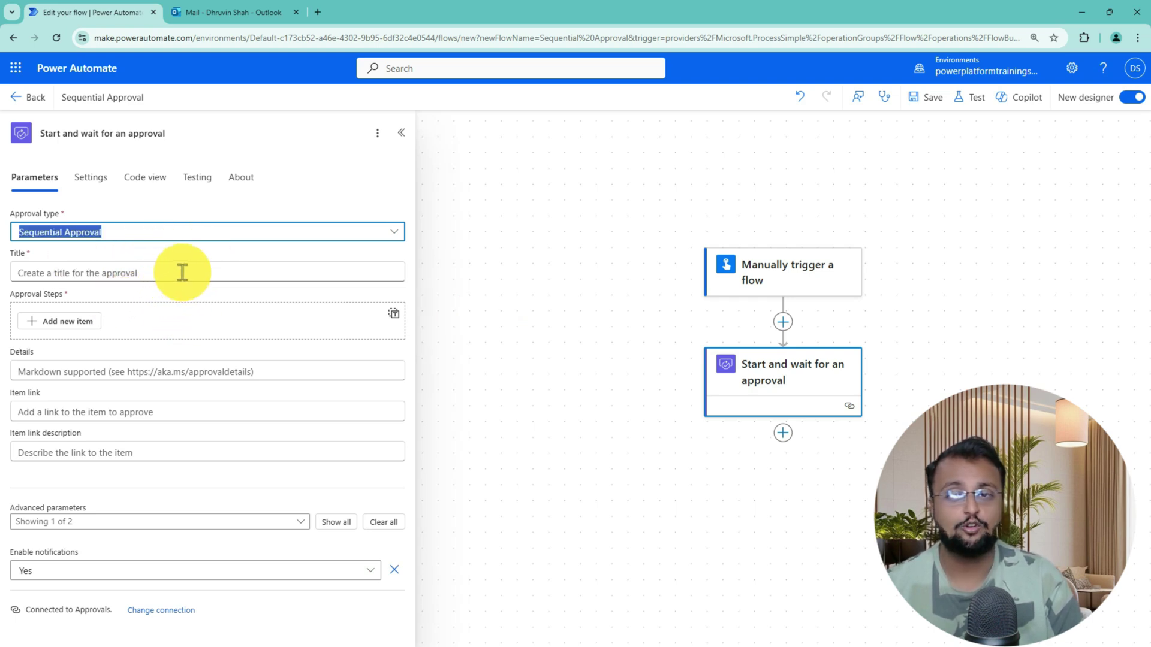
left_click(182, 272)
type("Test Sequential Approval - DEmo")
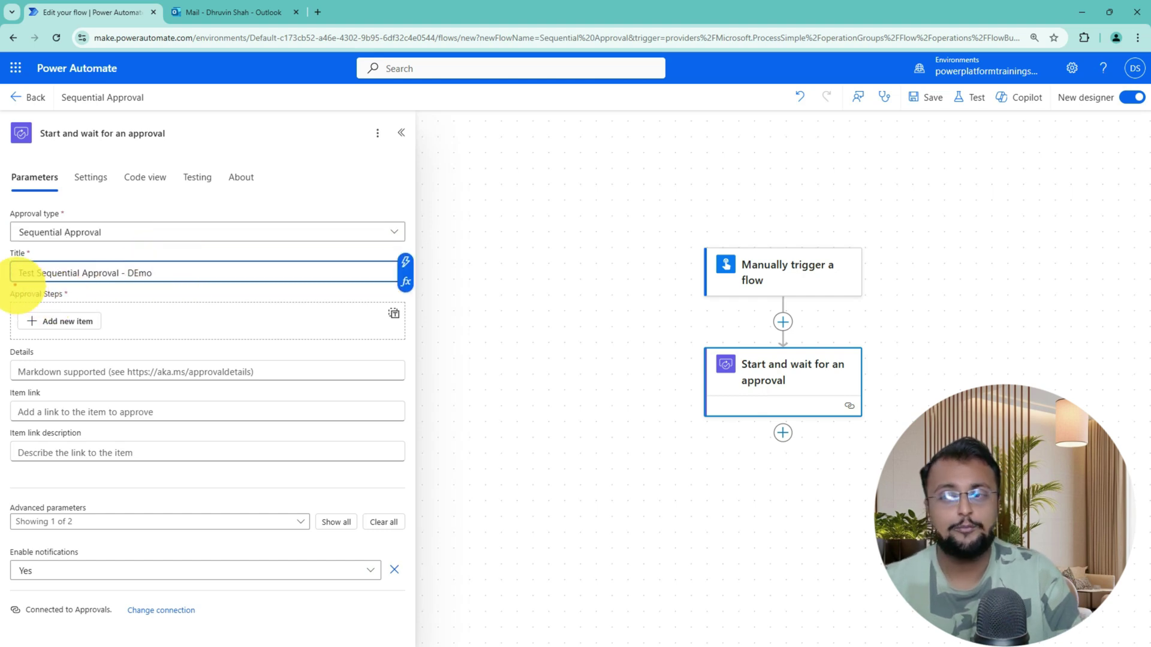
mouse_move(21, 288)
left_mouse_down()
mouse_move(141, 286)
mouse_move(175, 257)
mouse_move(7, 277)
left_mouse_up()
key("Escape")
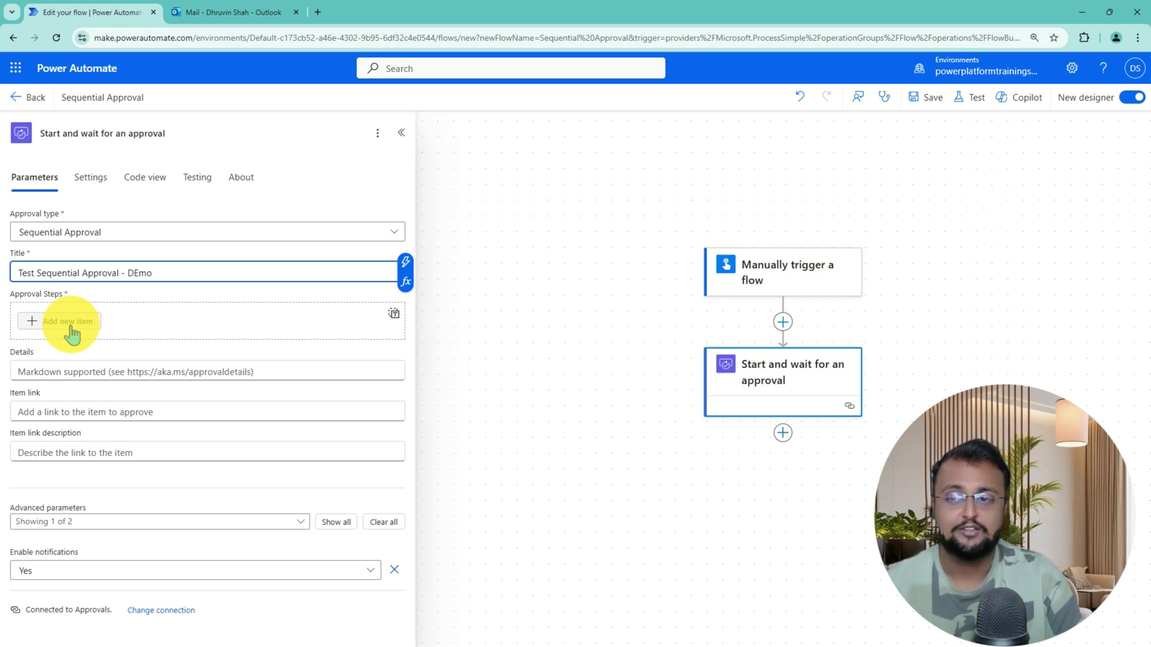
Add the first approval step, assigned to the first approver's e-mail address
left_click(69, 321)
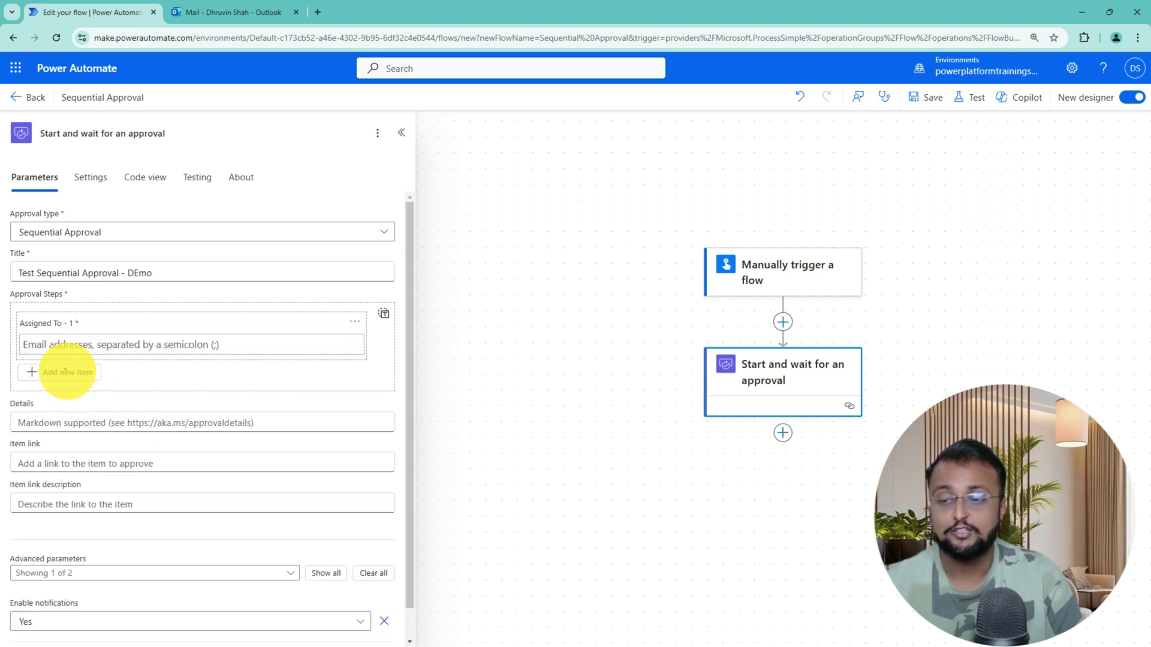
mouse_move(12, 306)
left_mouse_down()
mouse_move(180, 356)
mouse_move(375, 362)
left_mouse_up()
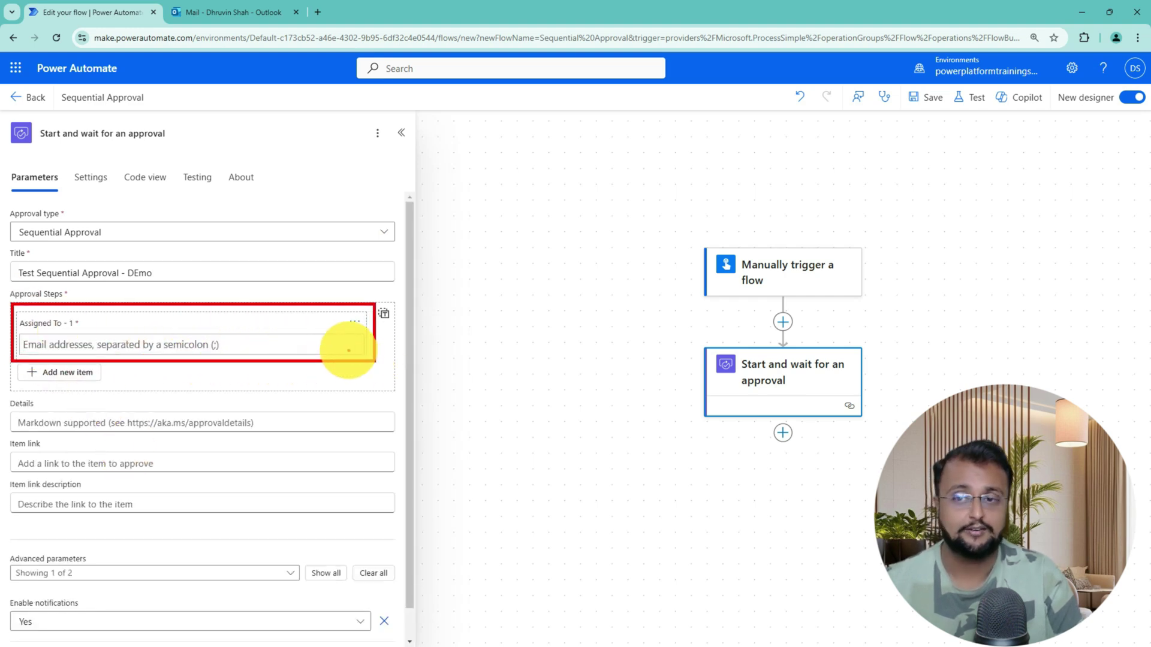
left_click(210, 344)
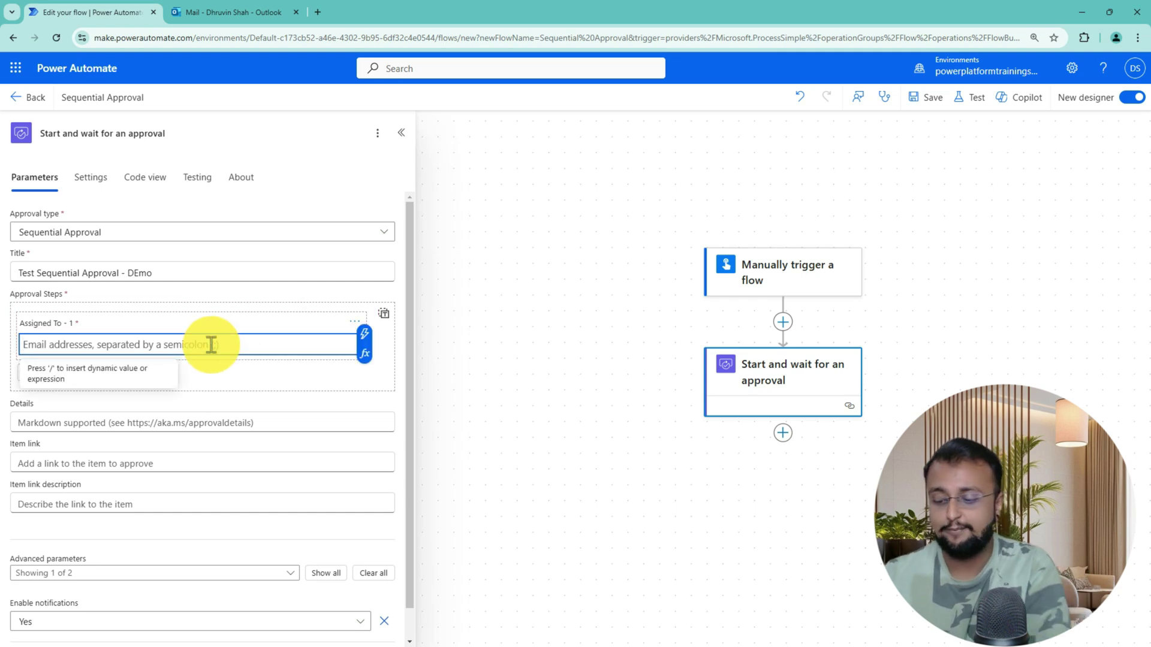
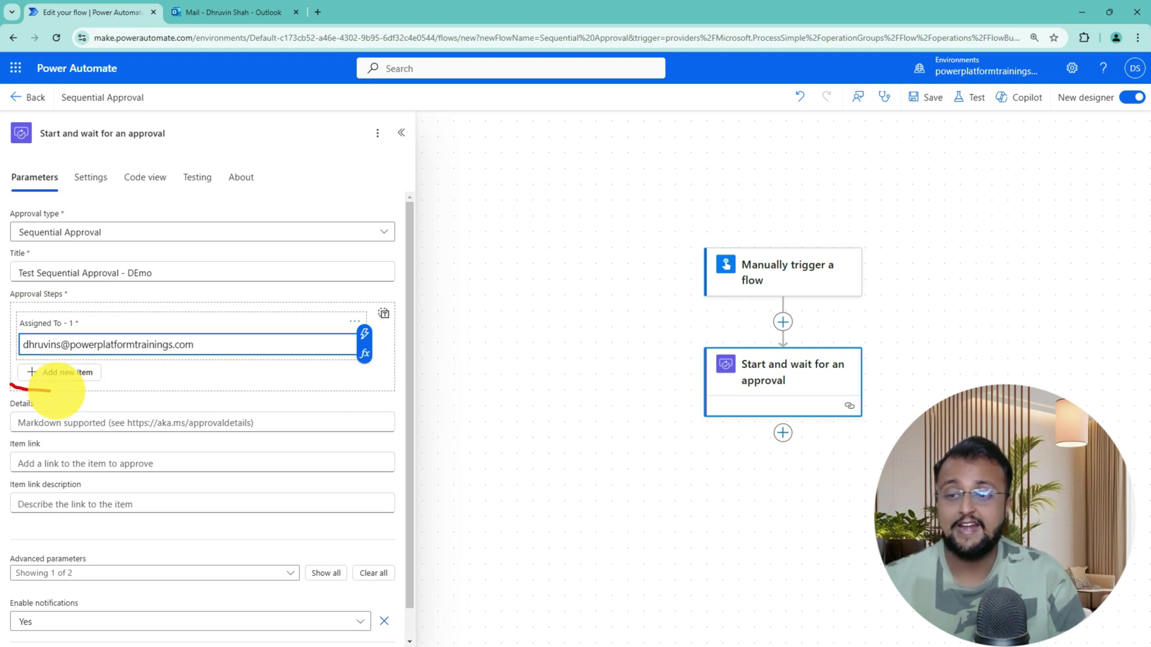
Add the second and third approval steps, each assigned to a different approver's e-mail
left_click(73, 378)
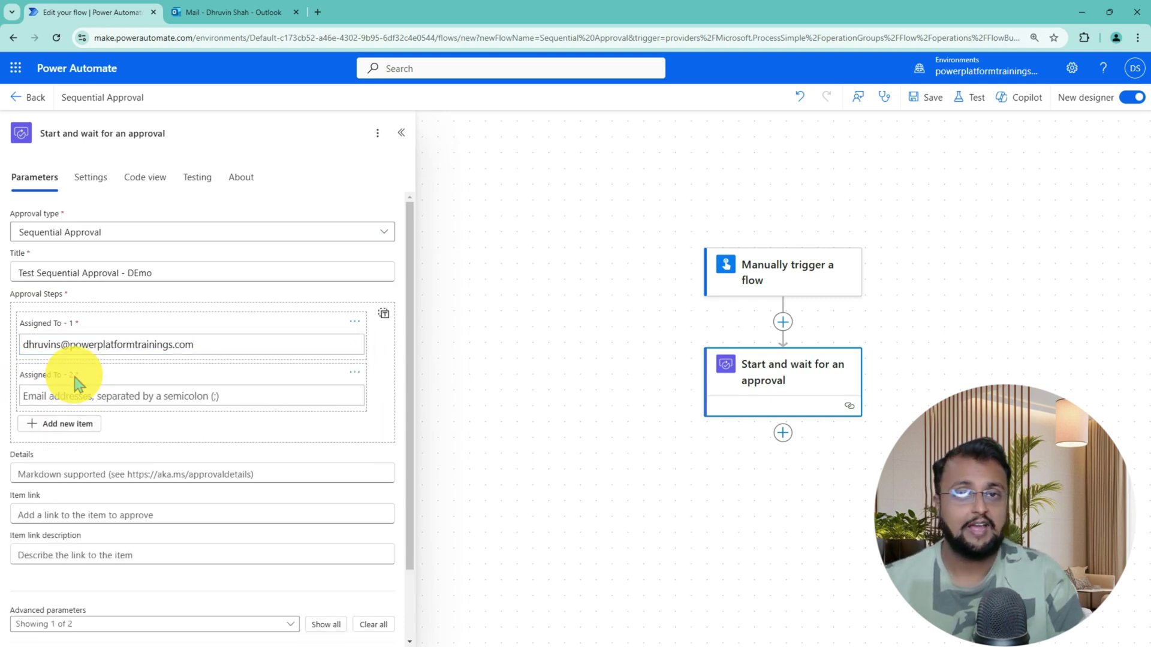
left_click(72, 397)
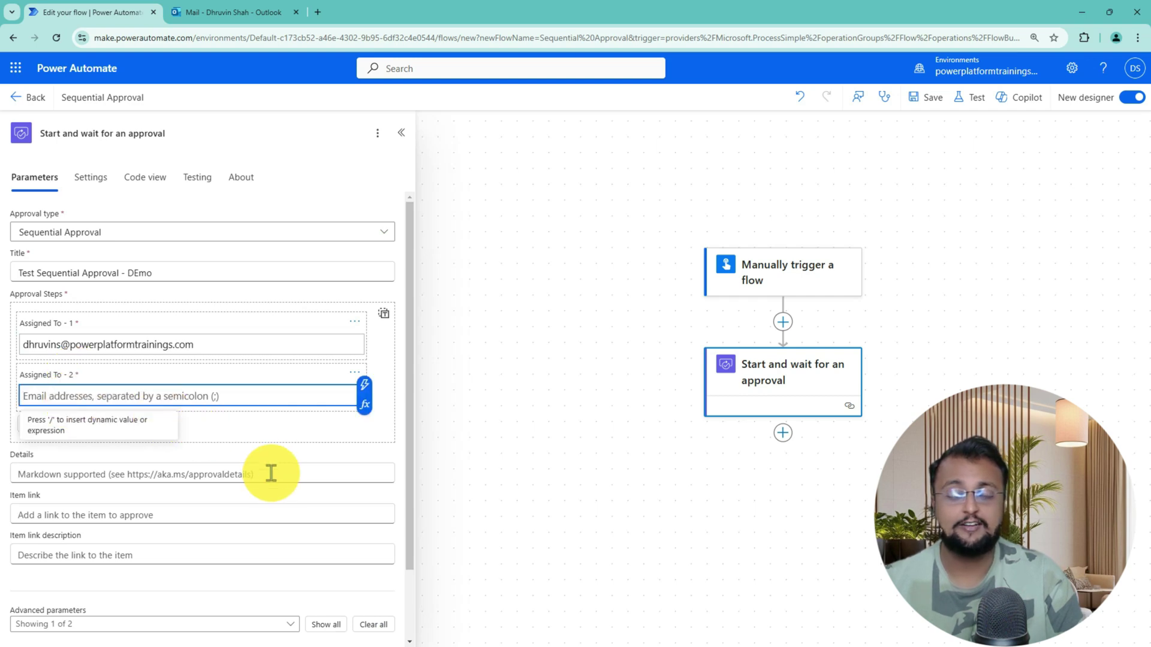
key("ctrl+v")
left_click_drag(61, 395, 31, 393)
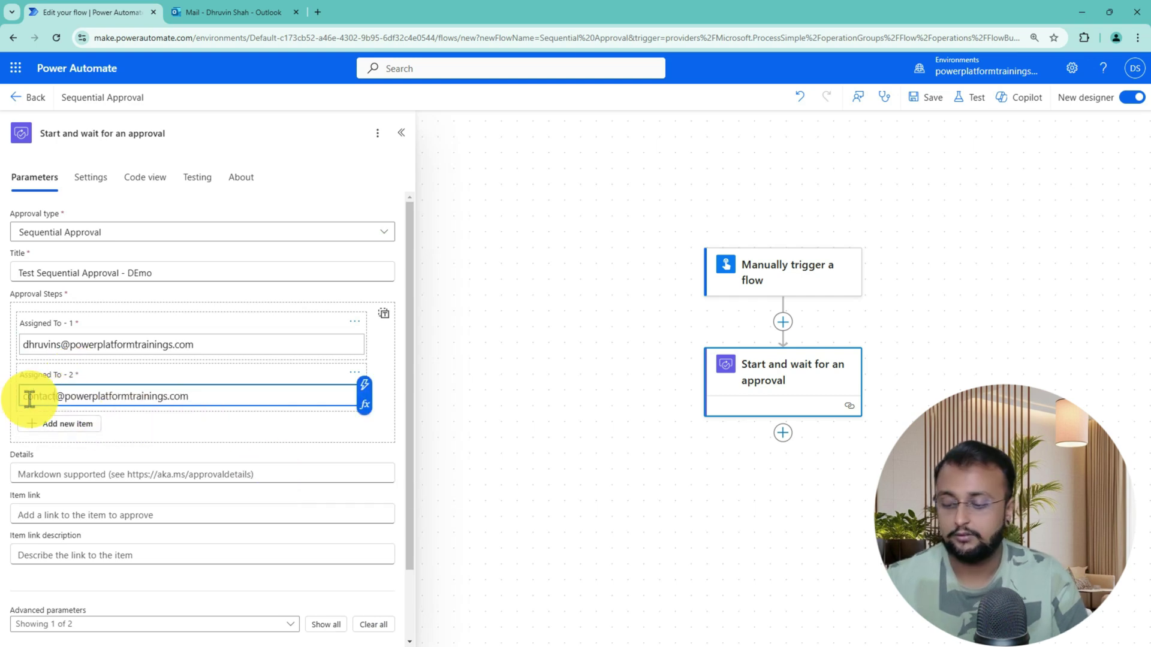
type("contact")
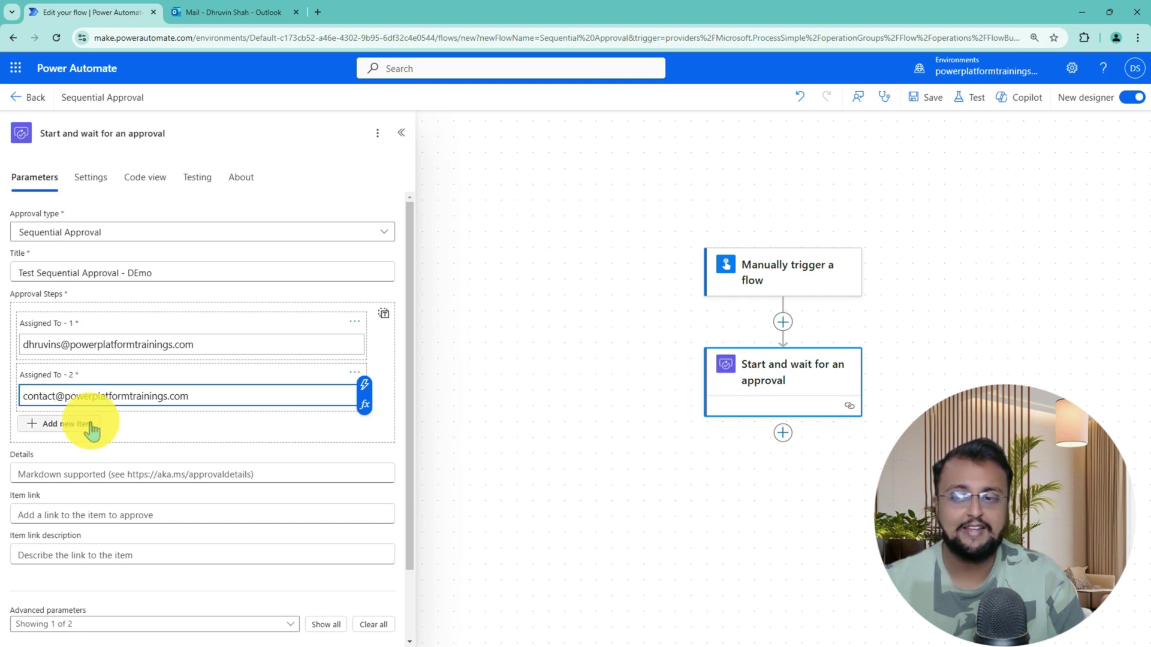
left_click(91, 430)
left_click(168, 444)
key("ctrl+v")
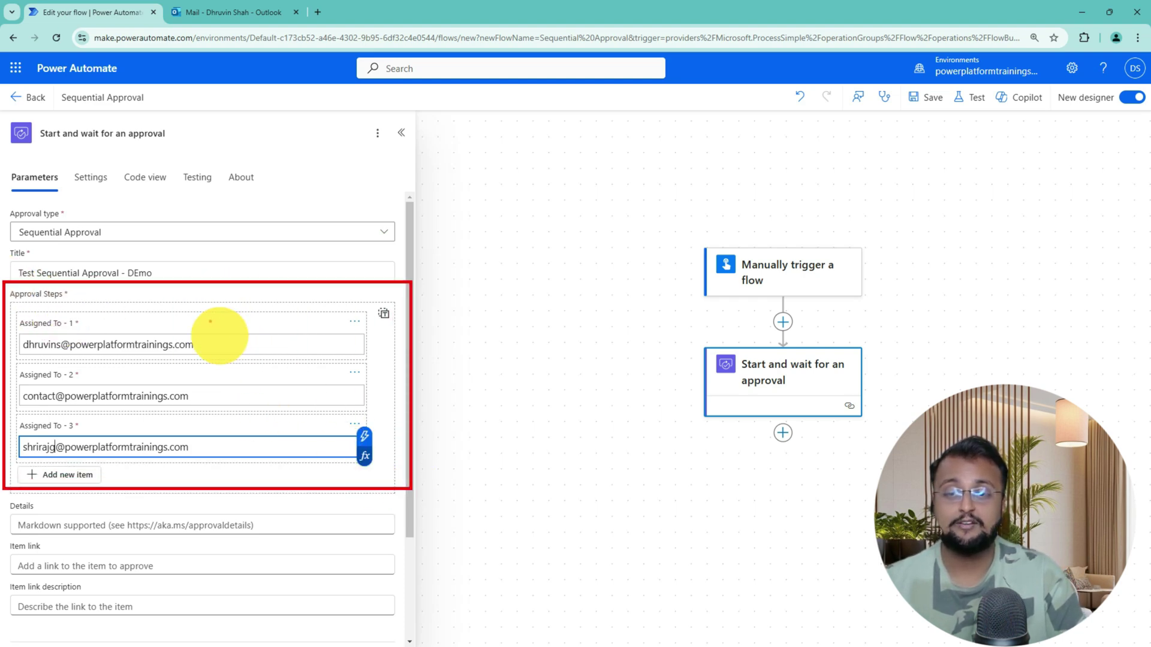
Save the flow
mouse_move(210, 320)
left_mouse_down()
mouse_move(282, 309)
mouse_move(335, 343)
mouse_move(317, 394)
mouse_move(350, 392)
left_mouse_up()
mouse_move(314, 429)
left_mouse_down()
mouse_move(324, 426)
mouse_move(322, 450)
mouse_move(300, 450)
left_mouse_up()
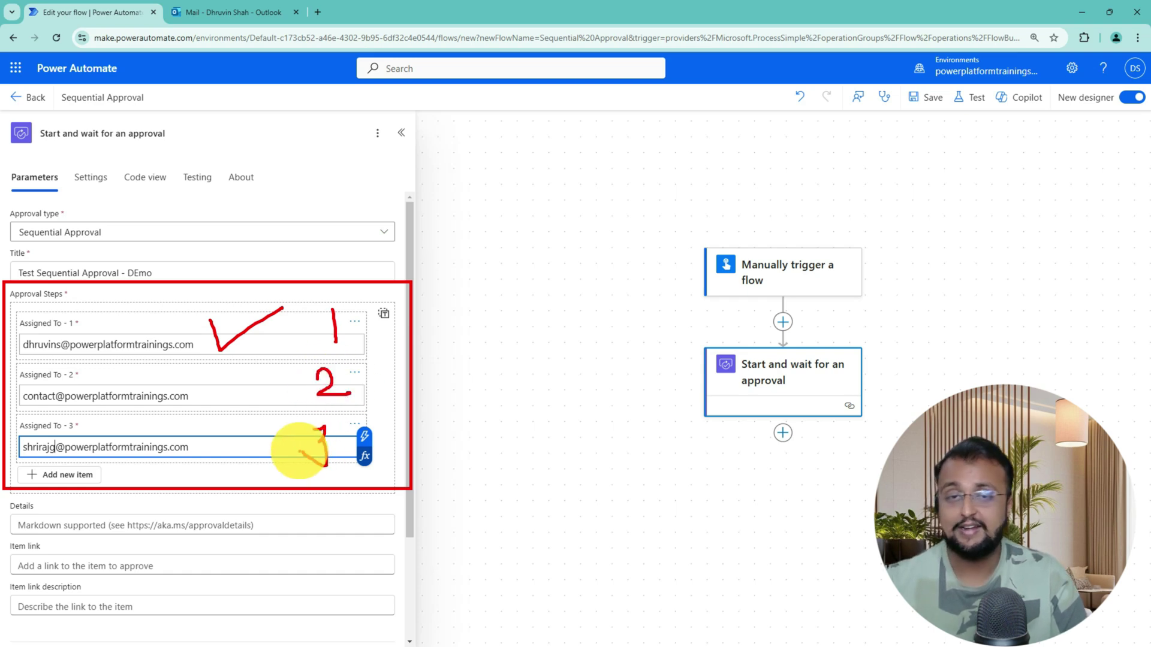
left_click(933, 100)
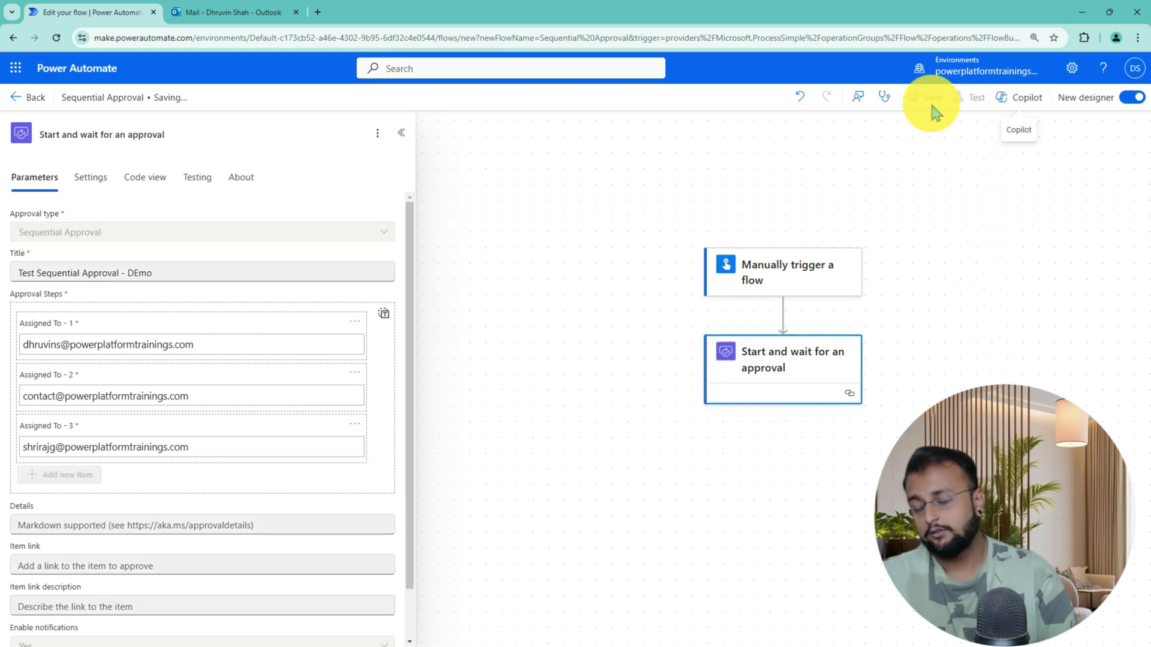
Start a manual test run of the Sequential Approval flow
left_click(969, 102)
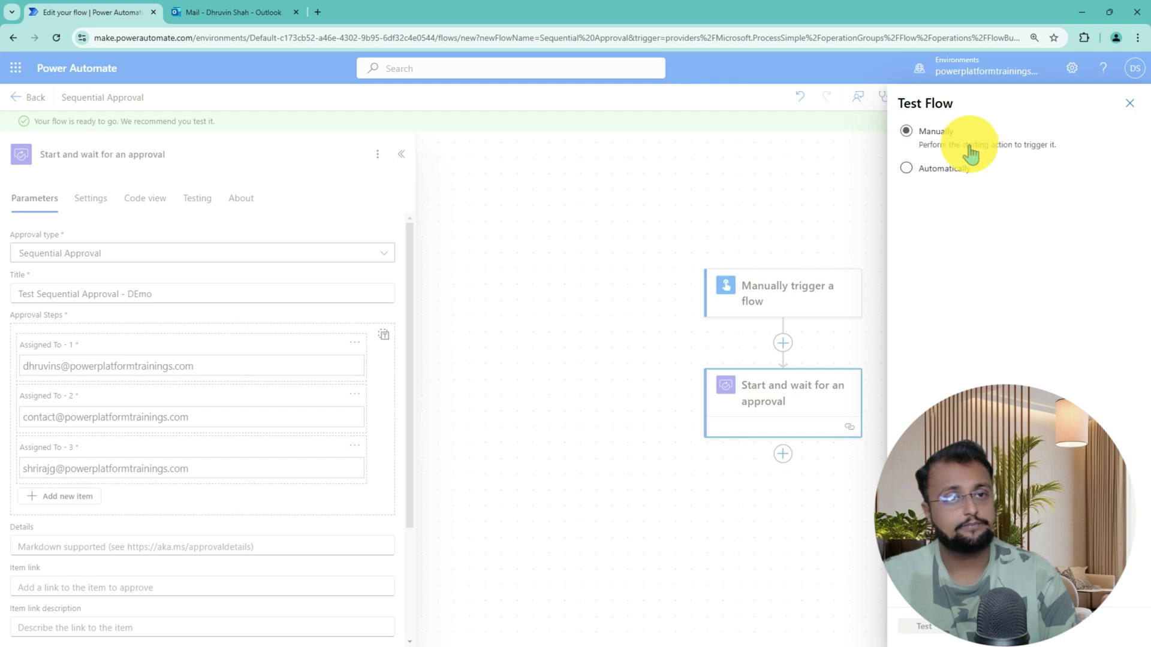
left_click(935, 629)
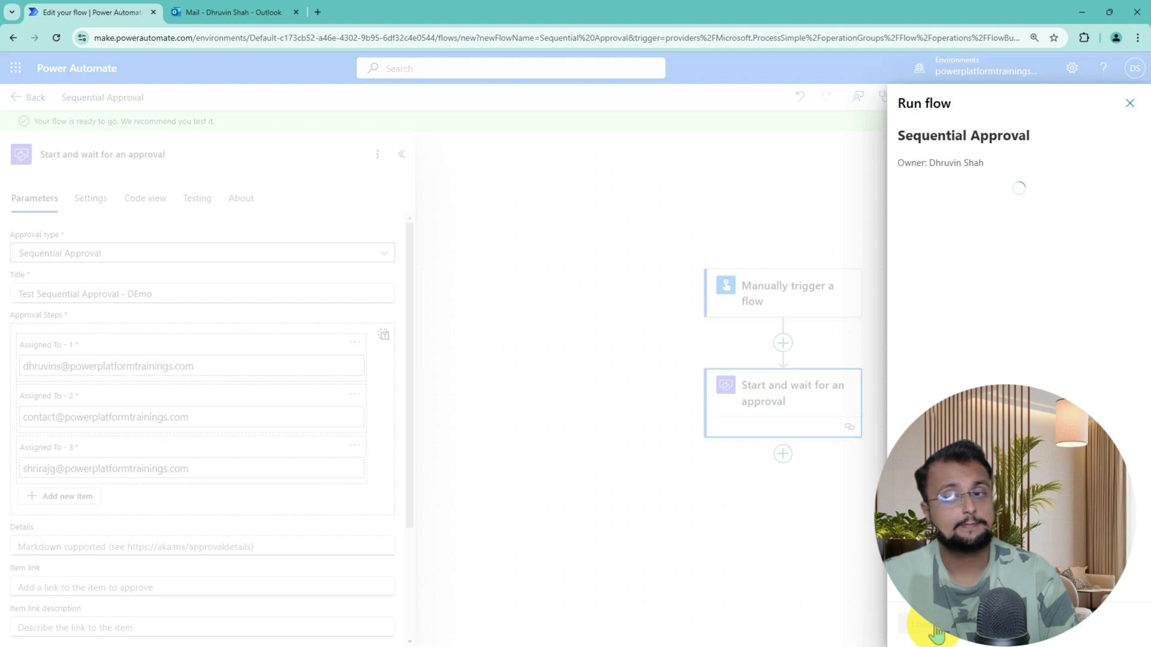
left_click(920, 624)
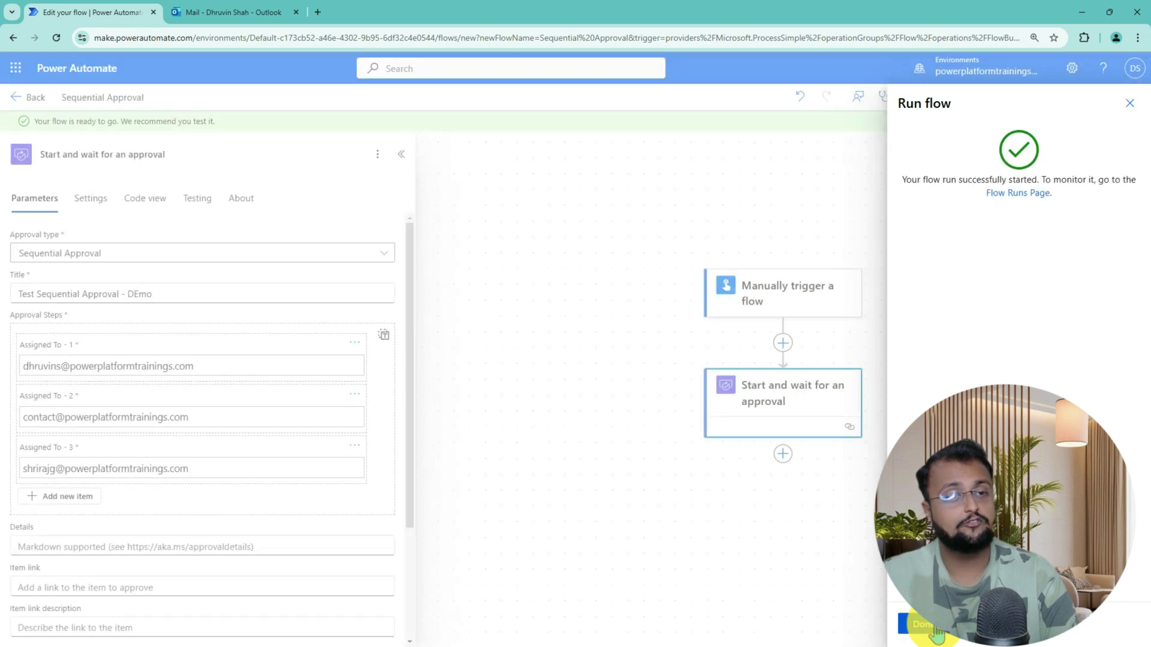
left_click(923, 625)
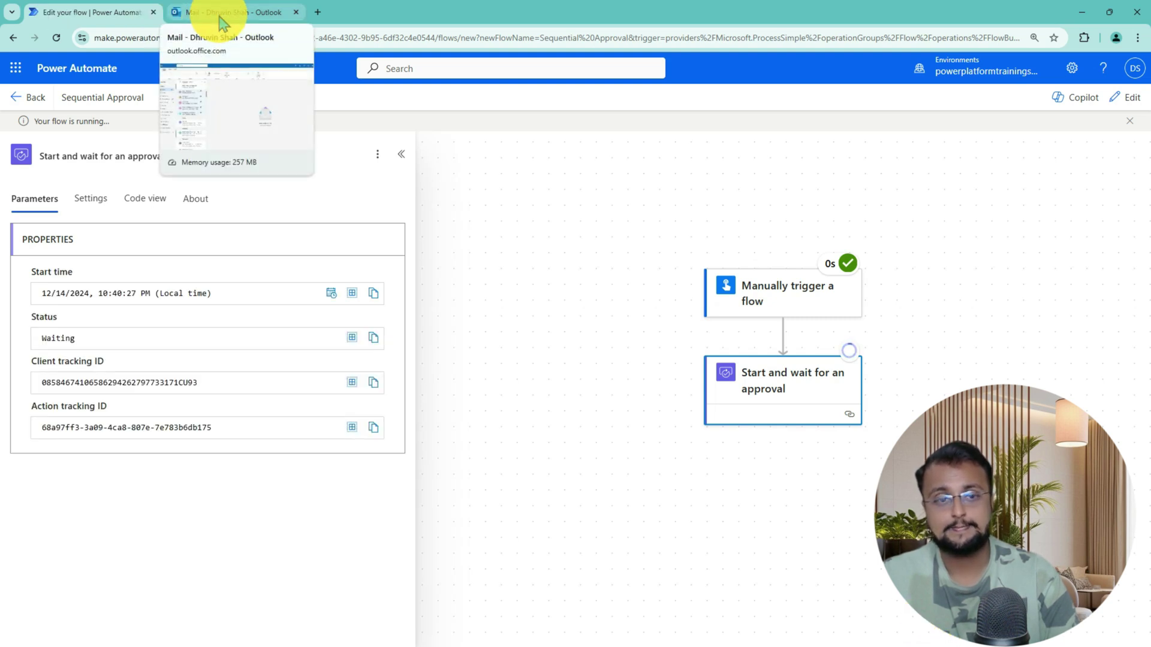
Snap the first approver's Outlook mailbox left and the second approver's mailbox right
left_click(223, 13)
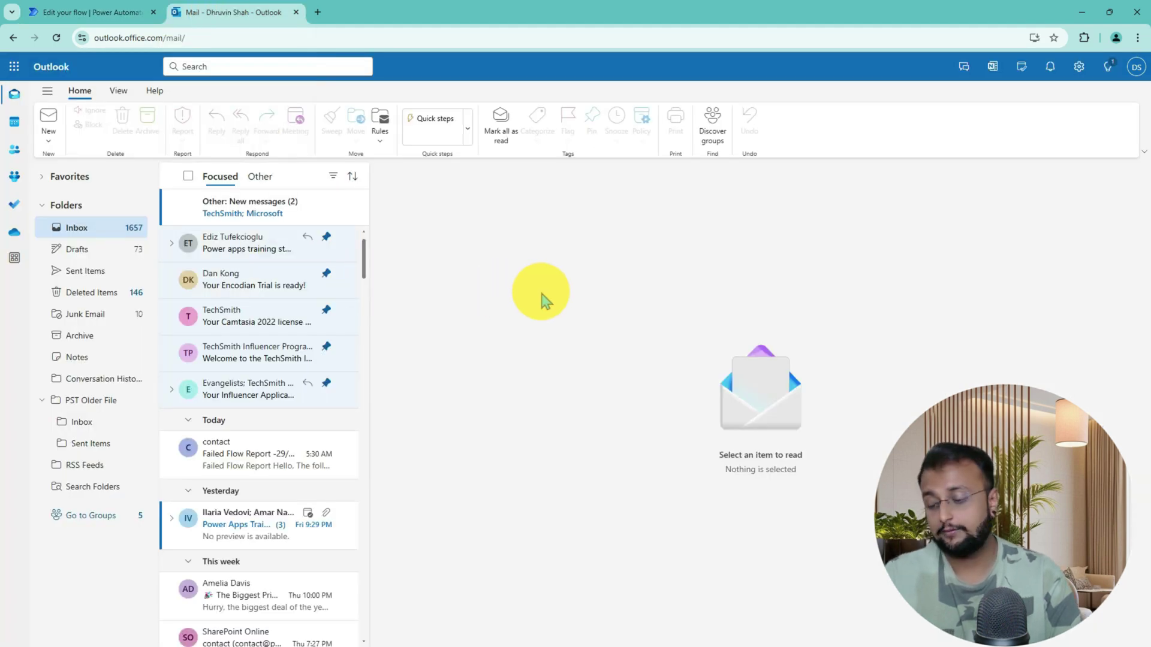
key("super+Left")
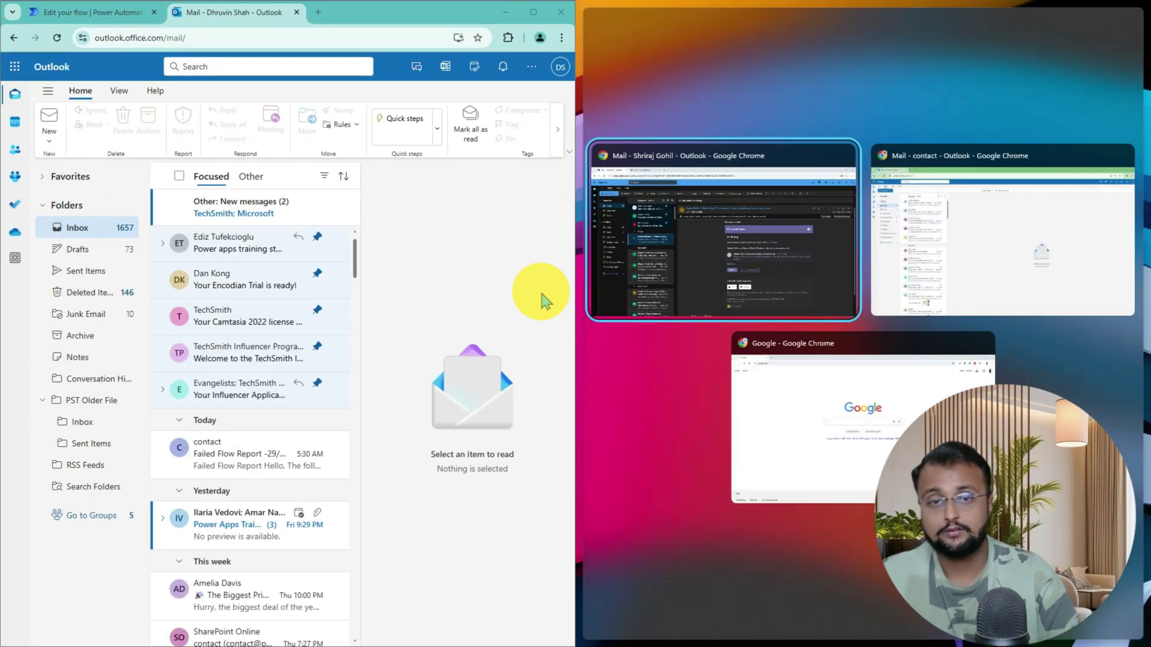
left_click(1025, 255)
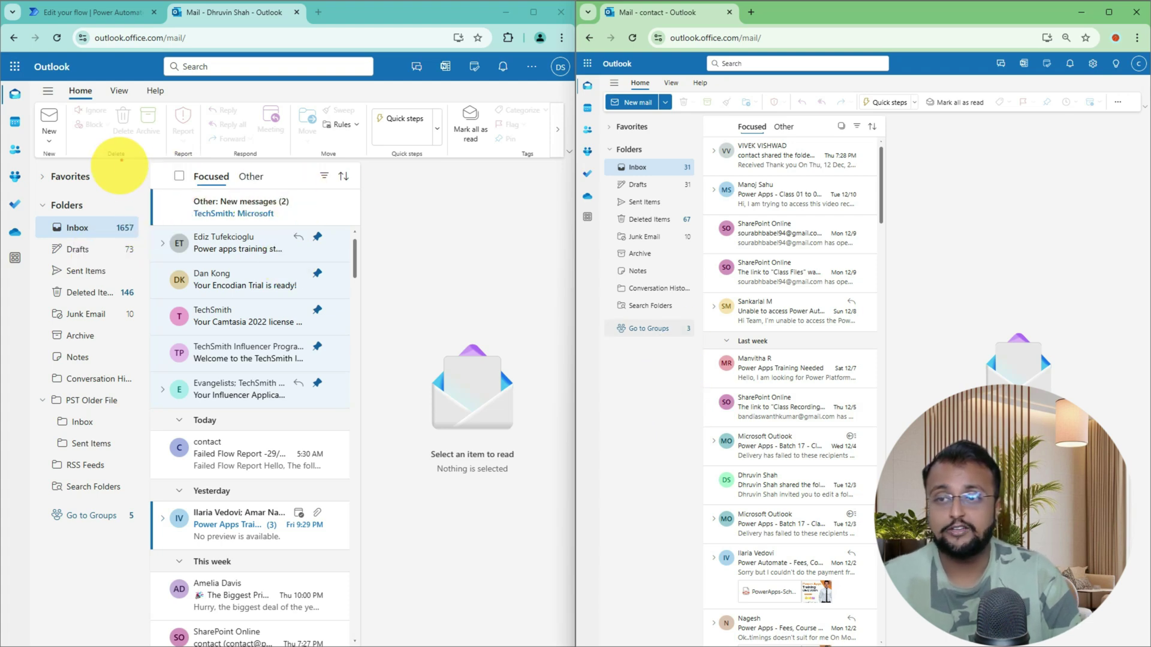
mouse_move(127, 221)
left_mouse_down()
mouse_move(56, 192)
mouse_move(38, 218)
mouse_move(115, 246)
left_mouse_up()
mouse_move(707, 179)
left_mouse_down()
mouse_move(714, 154)
mouse_move(673, 151)
mouse_move(598, 179)
mouse_move(659, 180)
left_mouse_up()
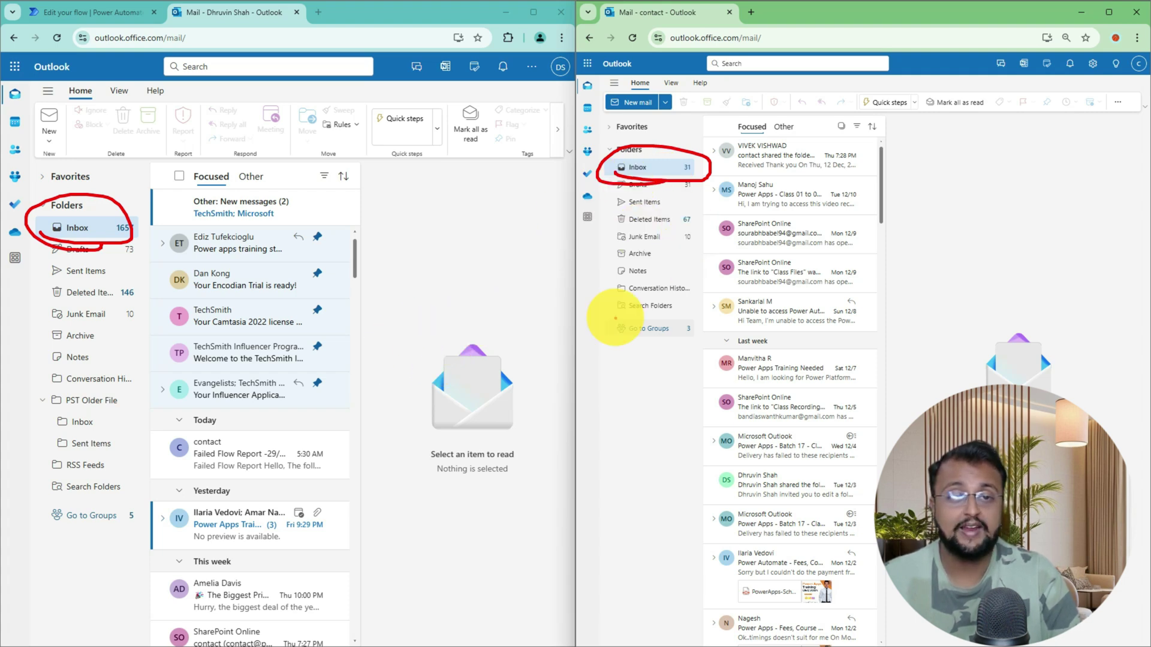
mouse_move(615, 318)
left_mouse_down()
mouse_move(750, 208)
mouse_move(692, 219)
left_mouse_up()
left_click_drag(732, 262, 752, 209)
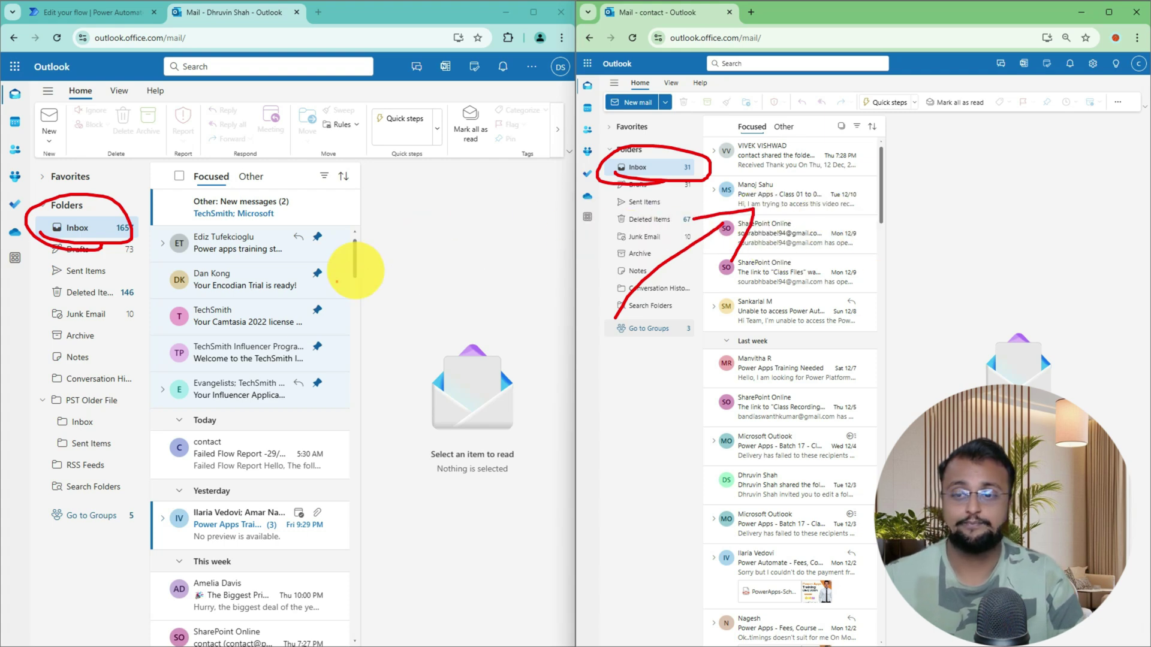
Approve the Test Sequential Approval - DEmo email with a comment naming the first approver
key("Escape")
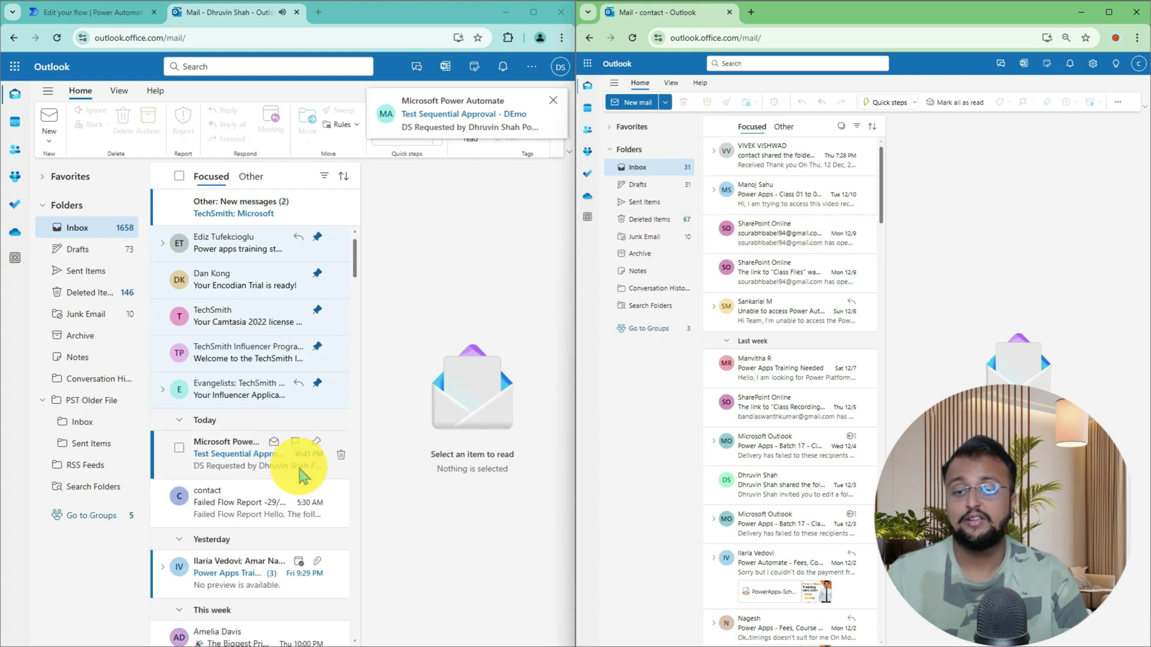
left_click(239, 464)
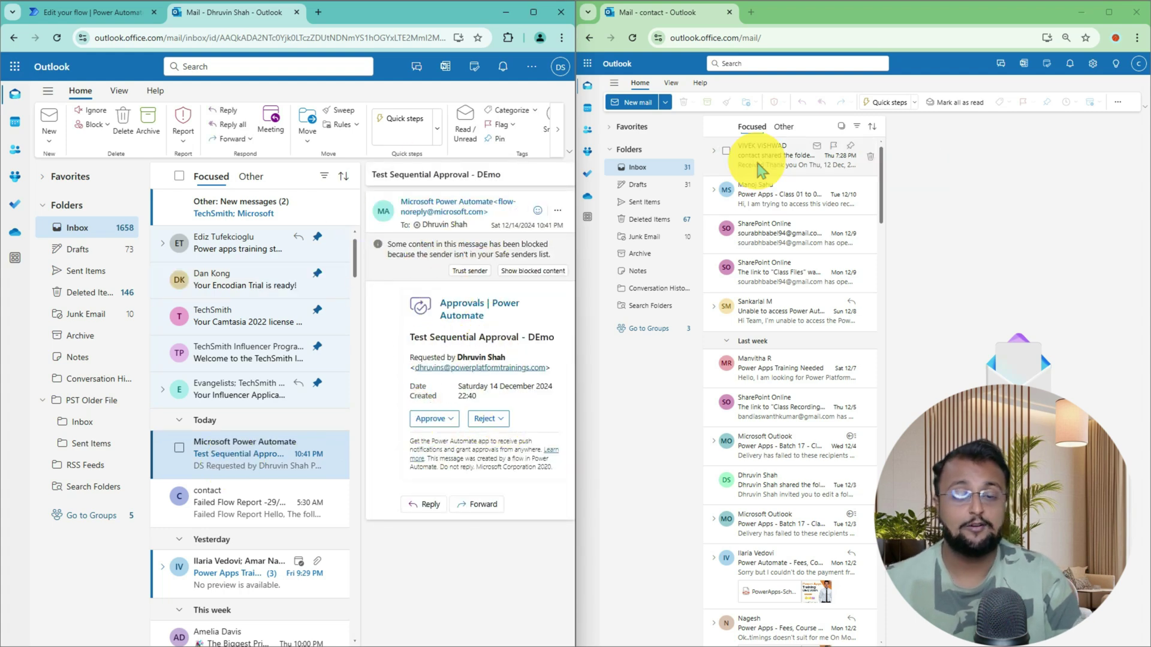
mouse_move(724, 175)
left_mouse_down()
mouse_move(822, 174)
mouse_move(842, 125)
left_mouse_up()
mouse_move(642, 144)
left_mouse_down()
mouse_move(689, 162)
mouse_move(656, 146)
mouse_move(668, 180)
left_mouse_up()
key("Escape")
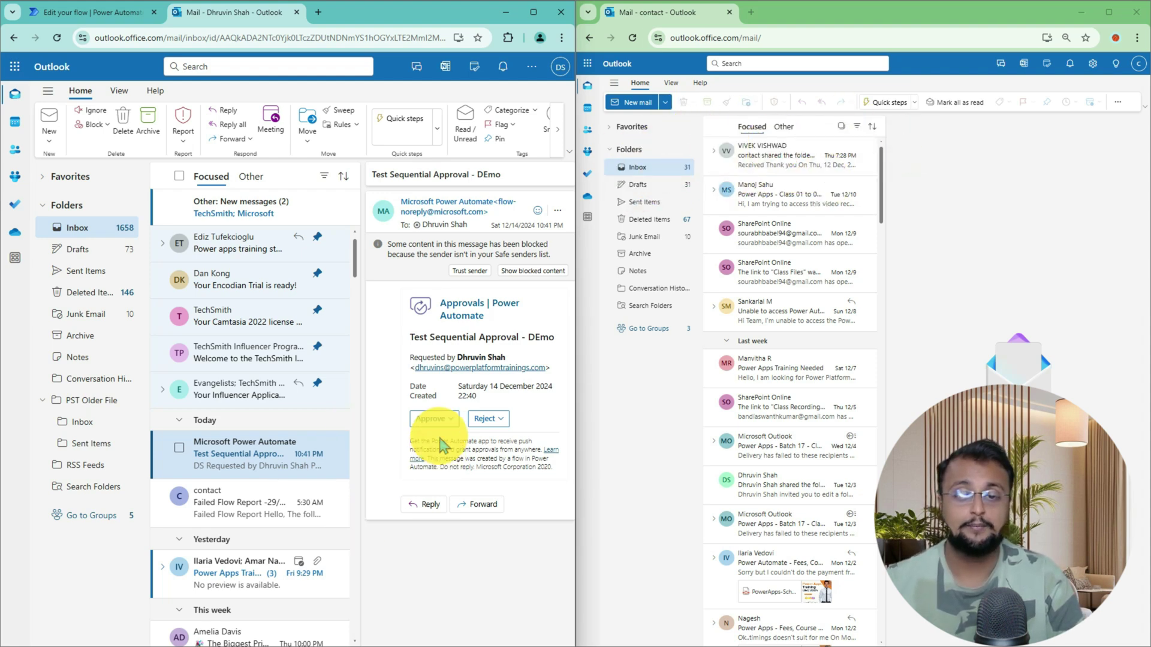
left_click(447, 421)
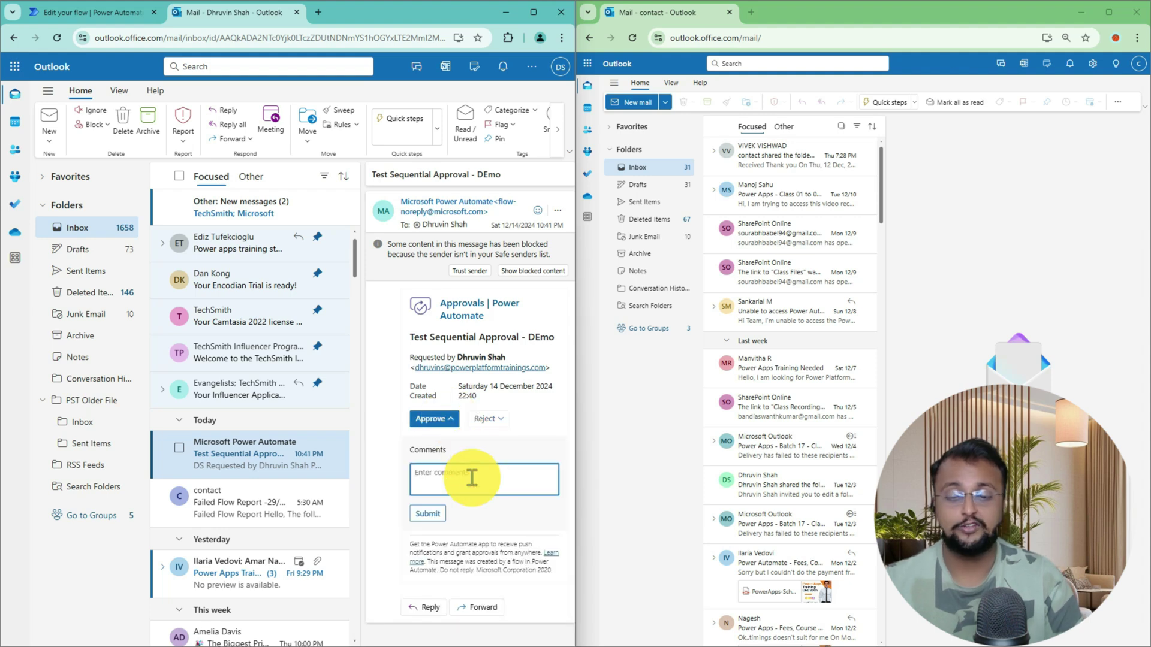
type("Approve as D")
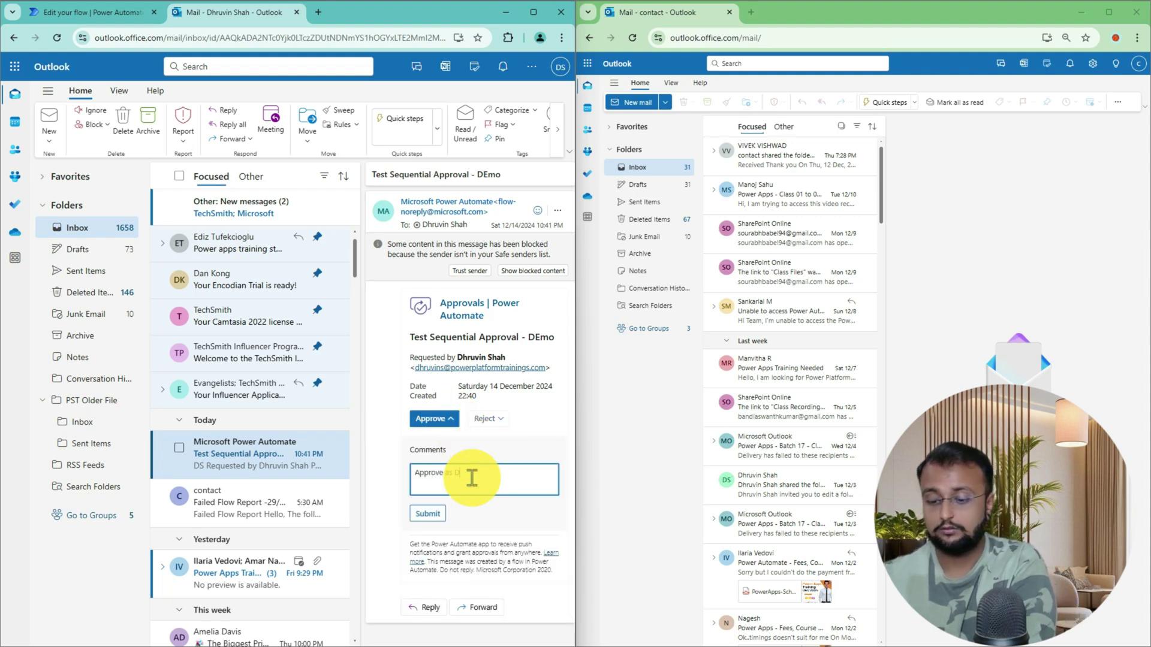
type("hruvin")
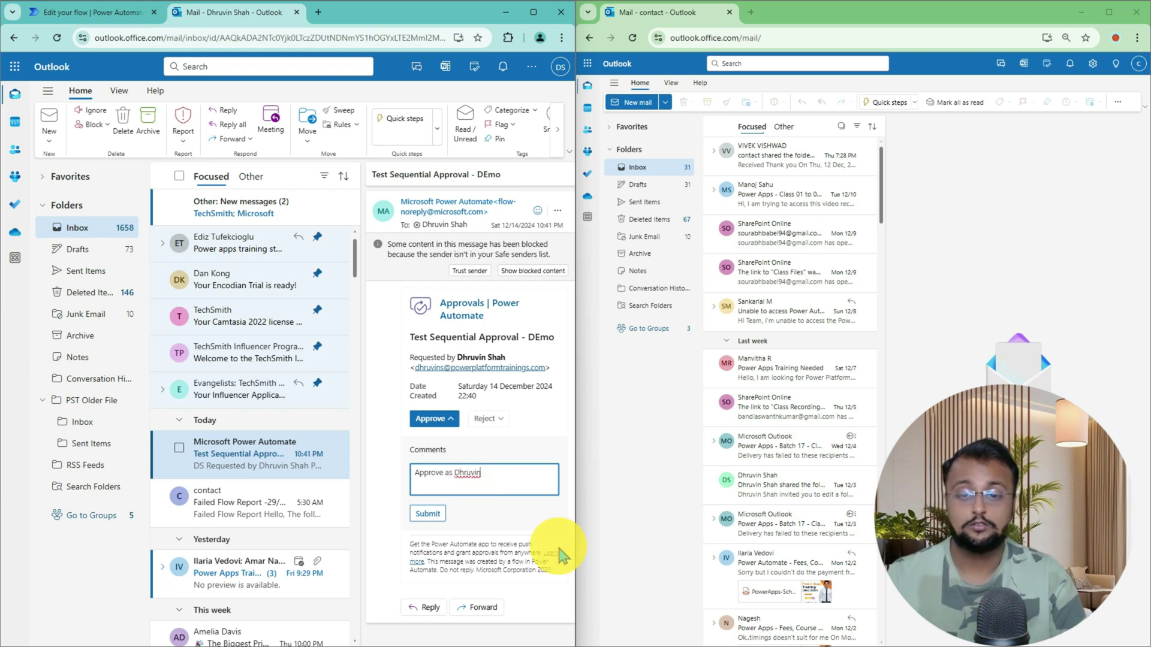
mouse_move(390, 482)
left_mouse_down()
mouse_move(516, 473)
mouse_move(388, 487)
left_mouse_up()
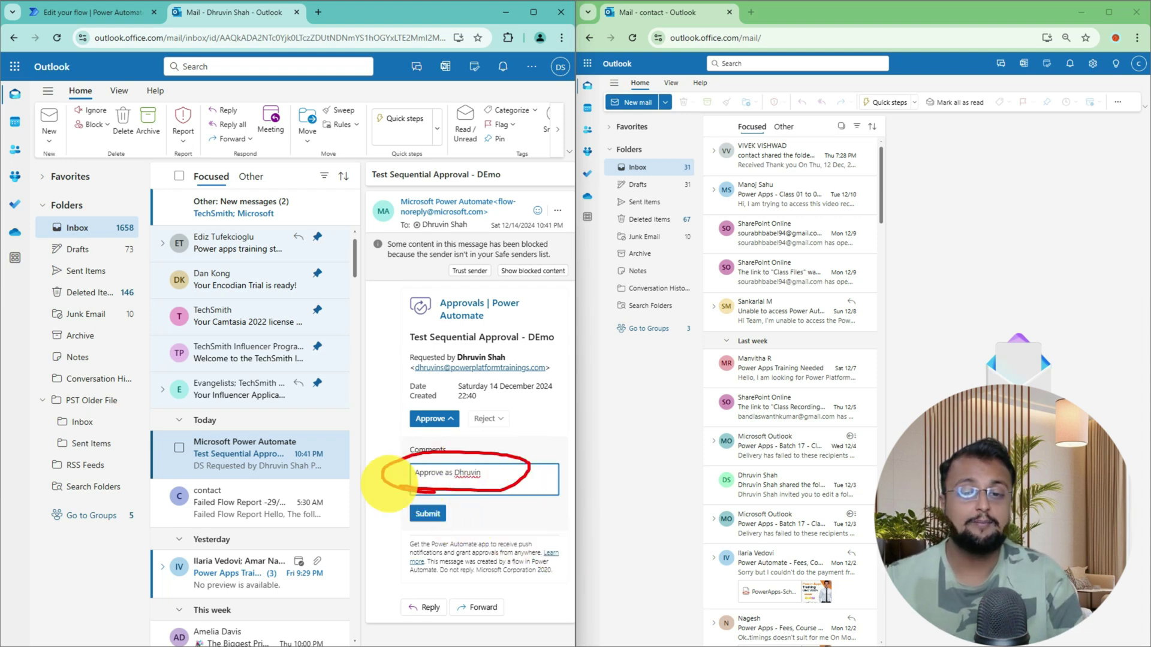
left_click(428, 514)
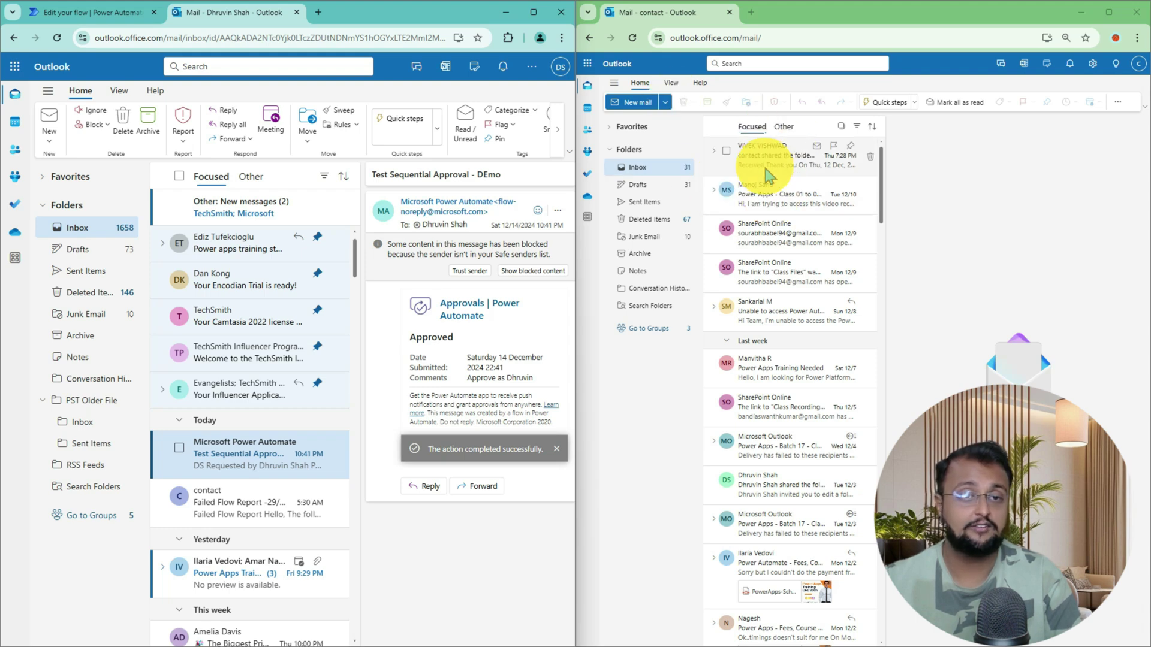
Restore the second approver's Outlook window and maximize it to full screen
double_click(905, 13)
left_click(777, 117)
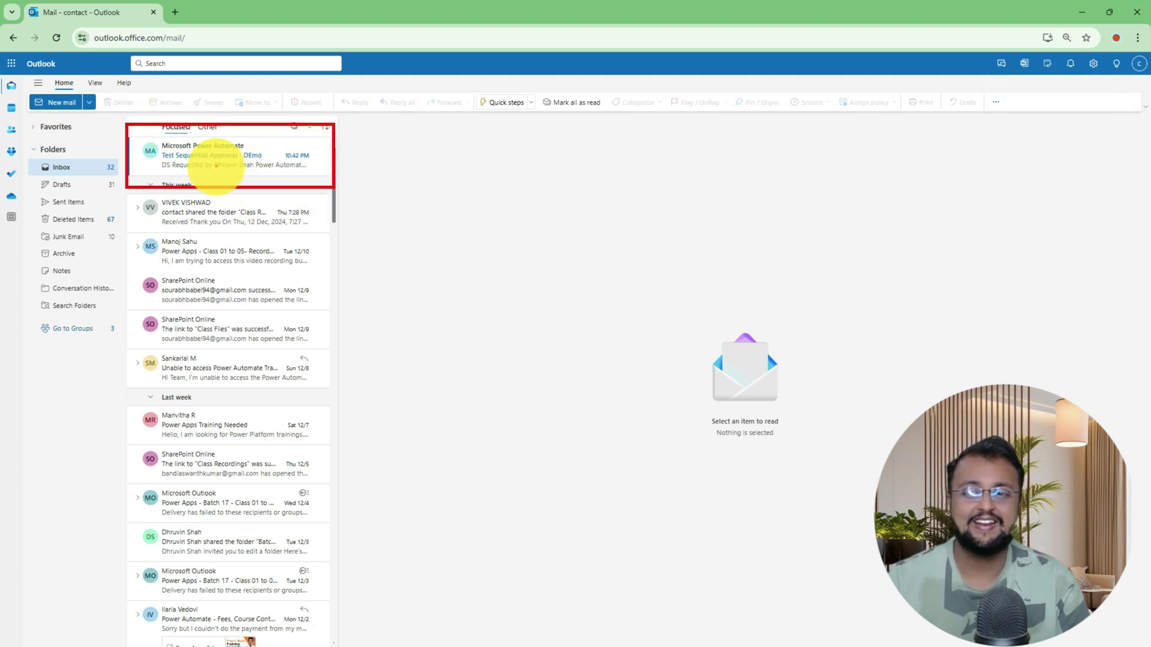
Approve the request as the second approver with the comment 'Approve as Contact'
left_click(220, 160)
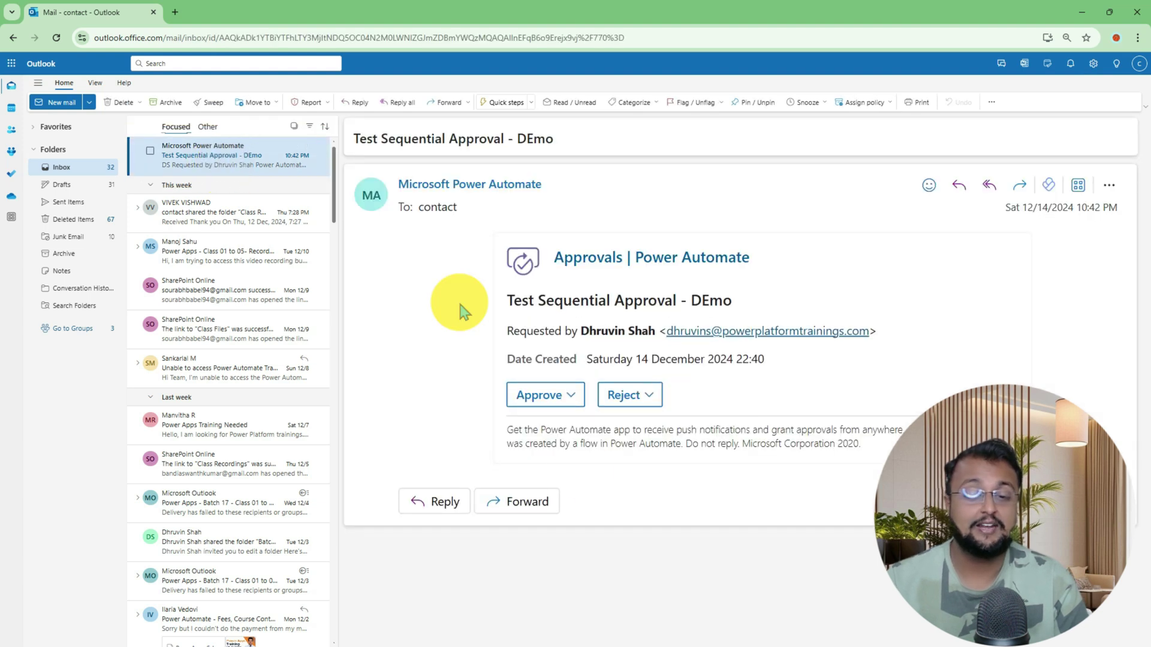
left_click(549, 394)
left_click(578, 479)
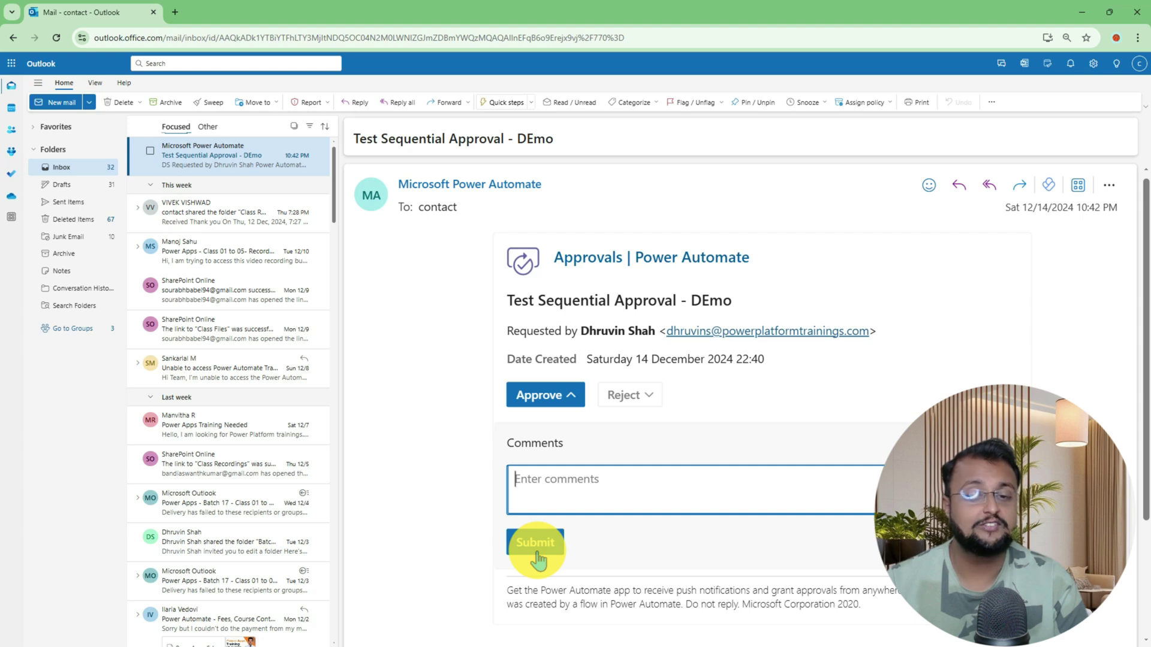
type("Approve as Contact")
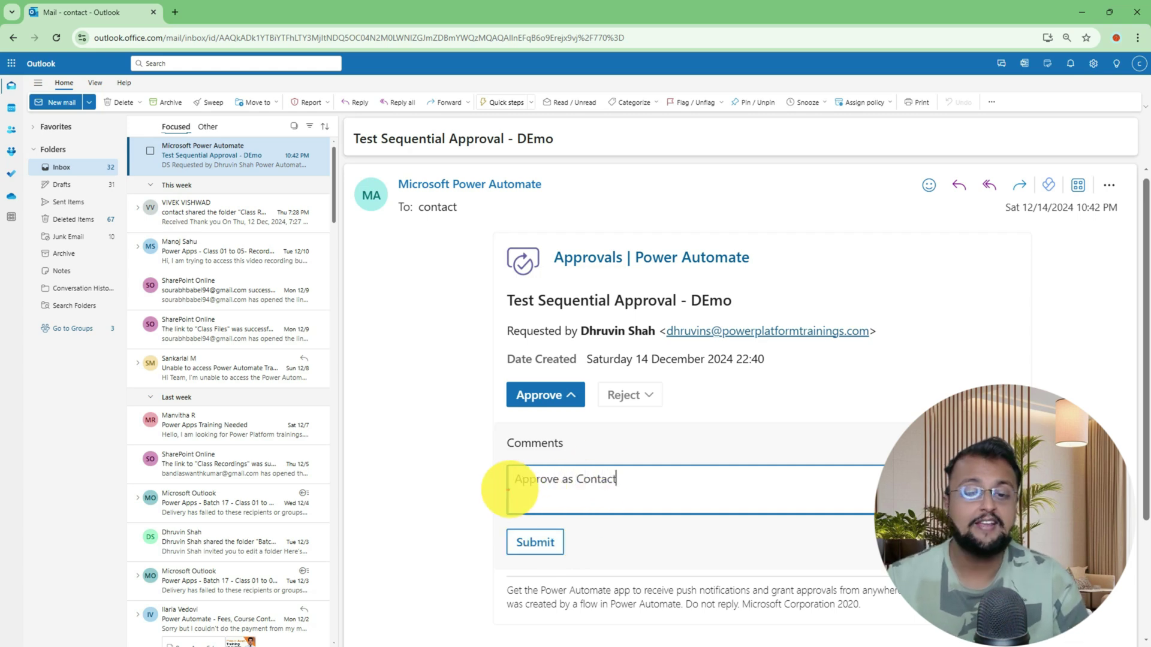
mouse_move(478, 490)
left_mouse_down()
mouse_move(642, 468)
mouse_move(498, 489)
left_mouse_up()
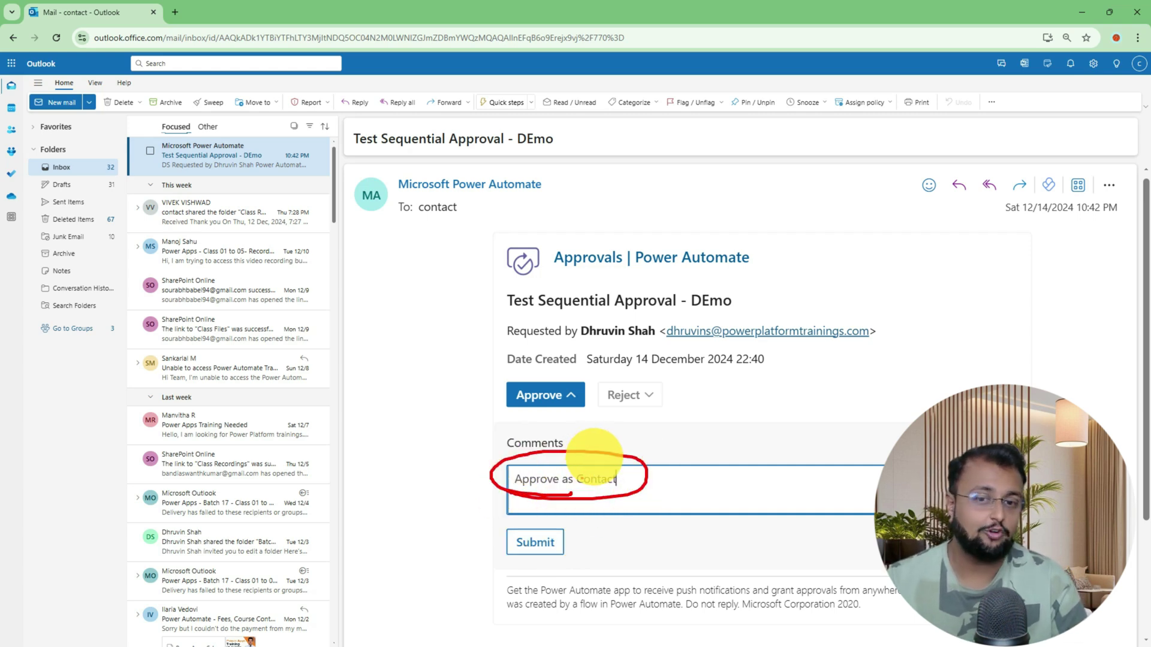
left_click(535, 543)
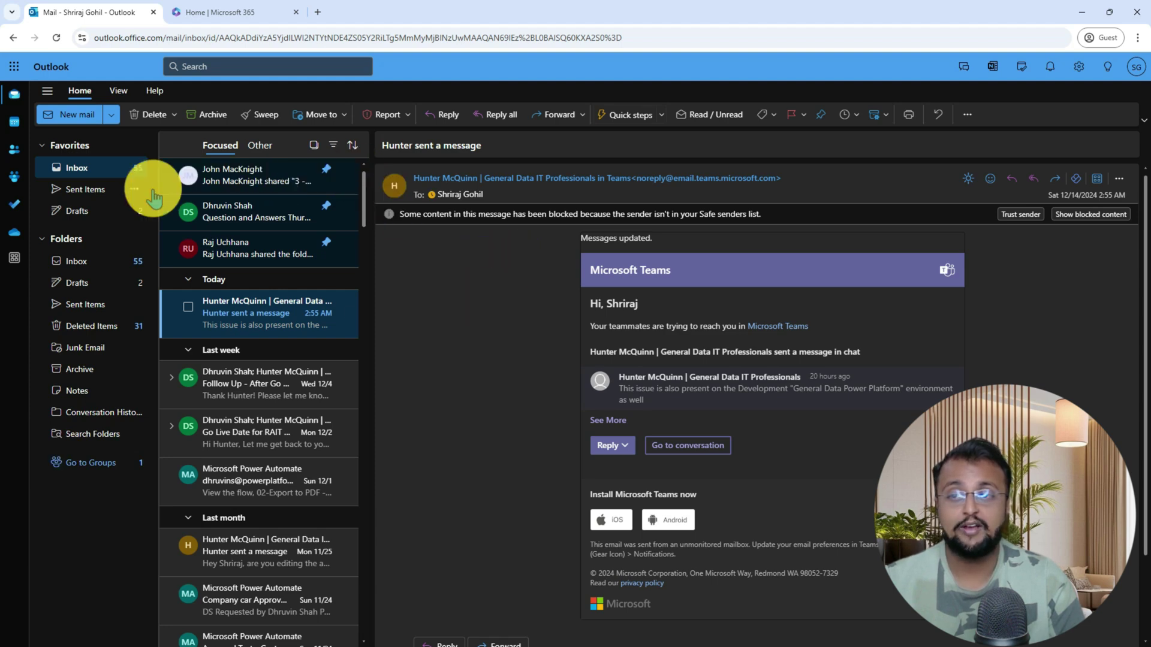
In the third approver's inbox, approve Test Sequential Approval - DEmo with a comment naming the approver
left_click(99, 169)
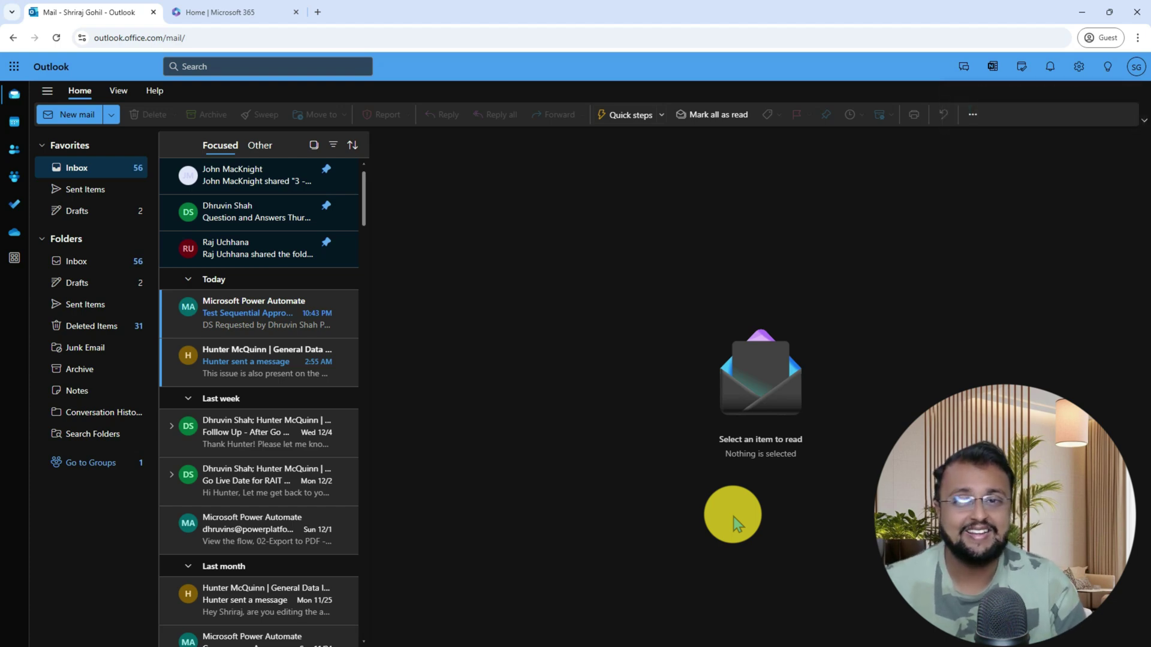
left_click(236, 324)
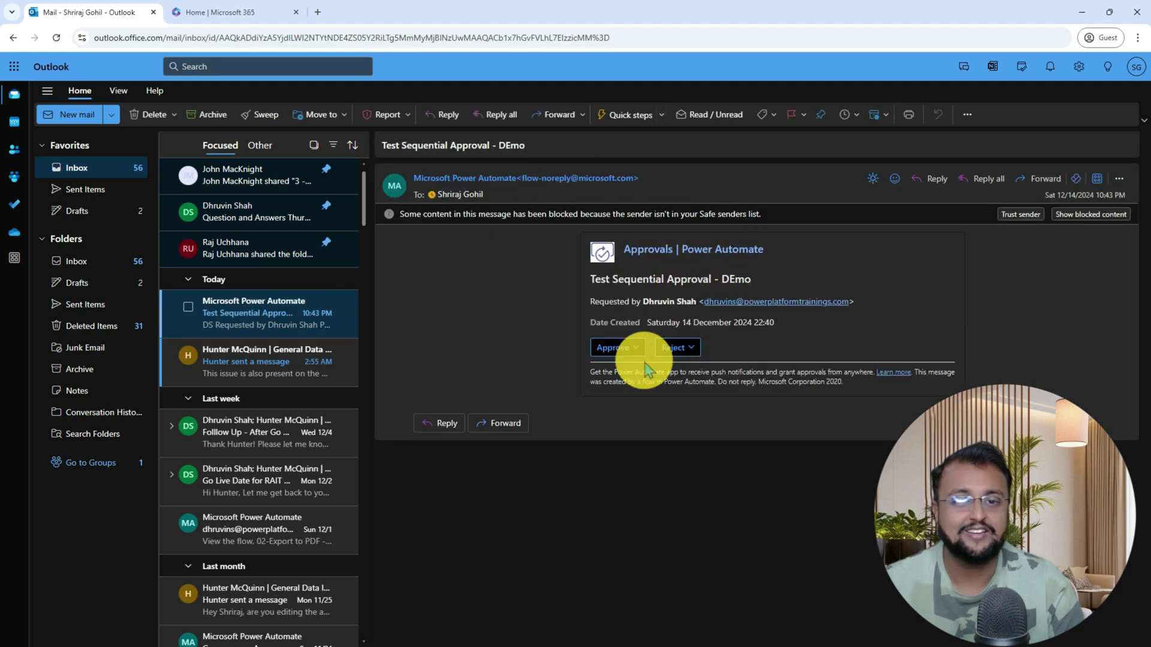
left_click(635, 347)
left_click(642, 415)
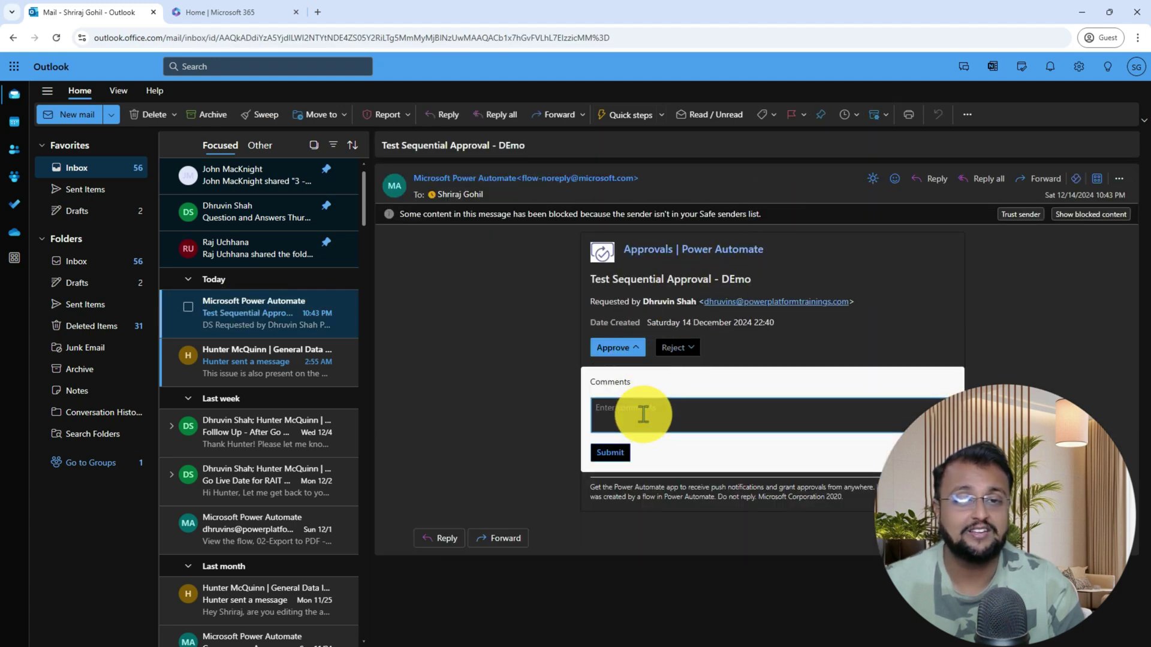
type("Approve as")
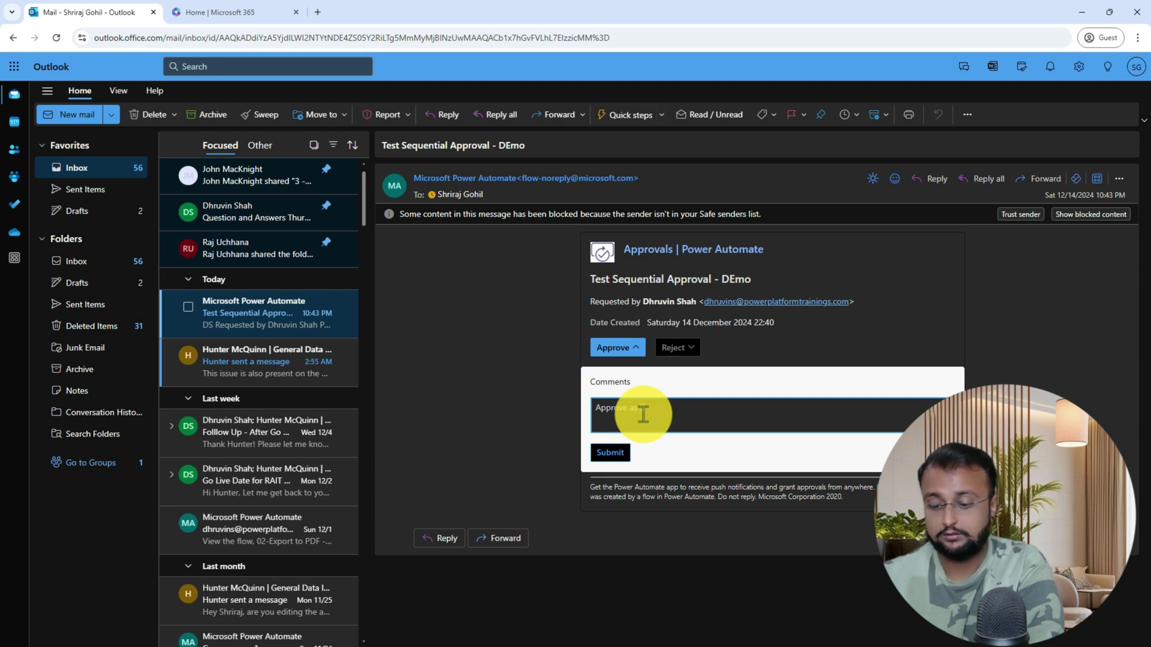
type(" Shriraj")
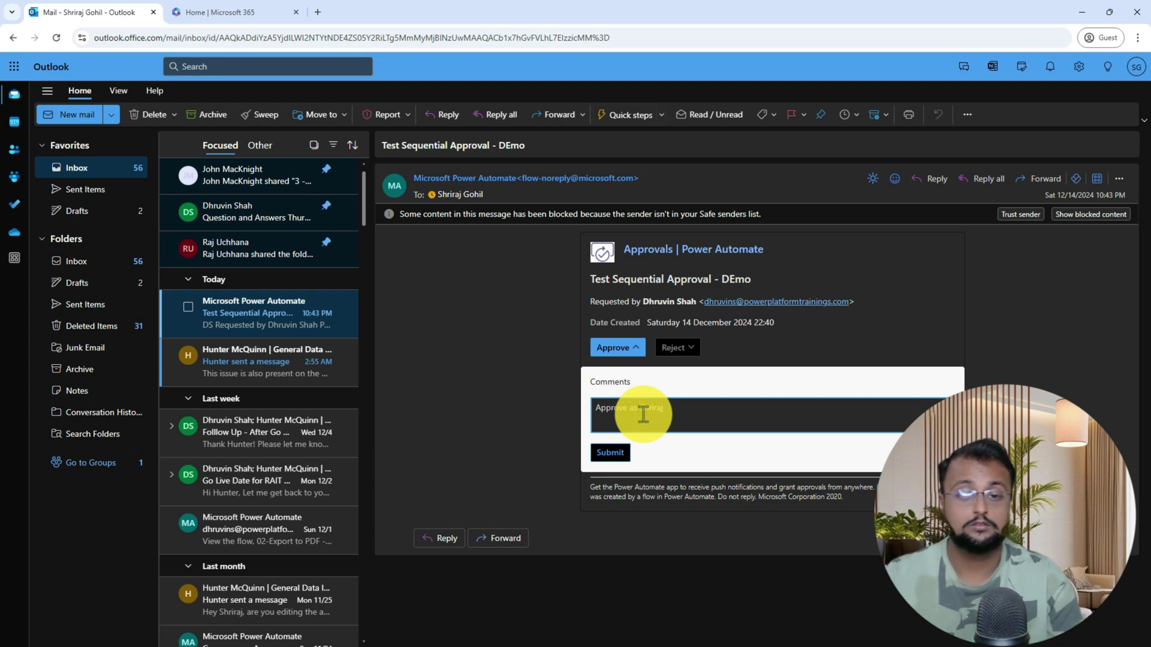
left_click(616, 457)
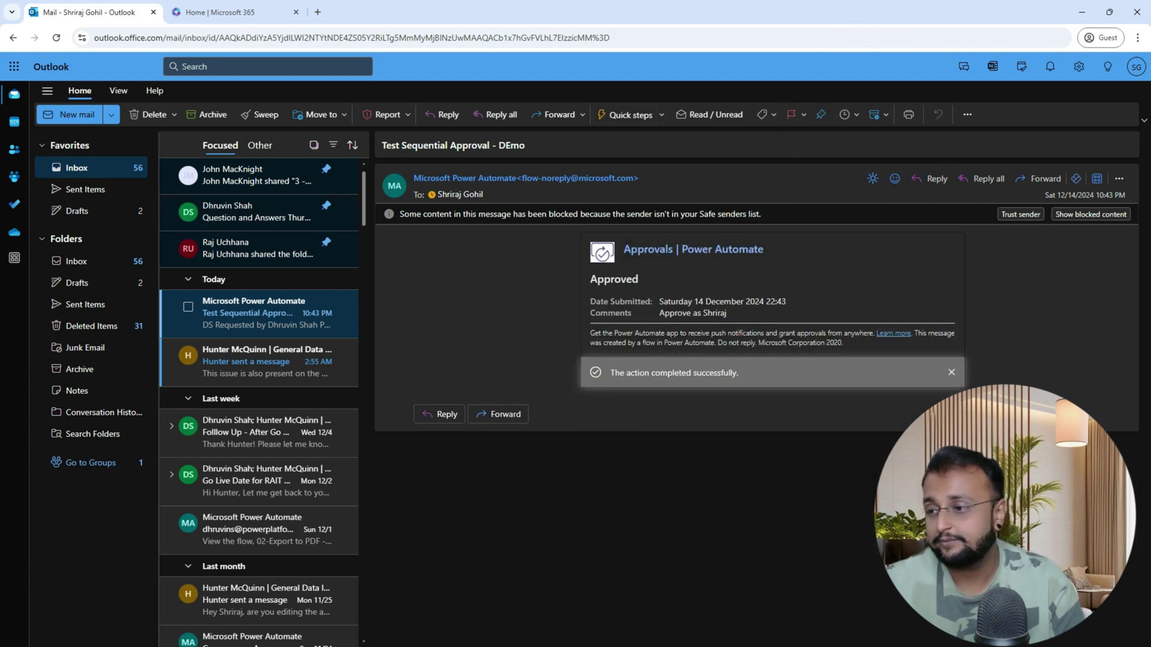
key("alt+Tab")
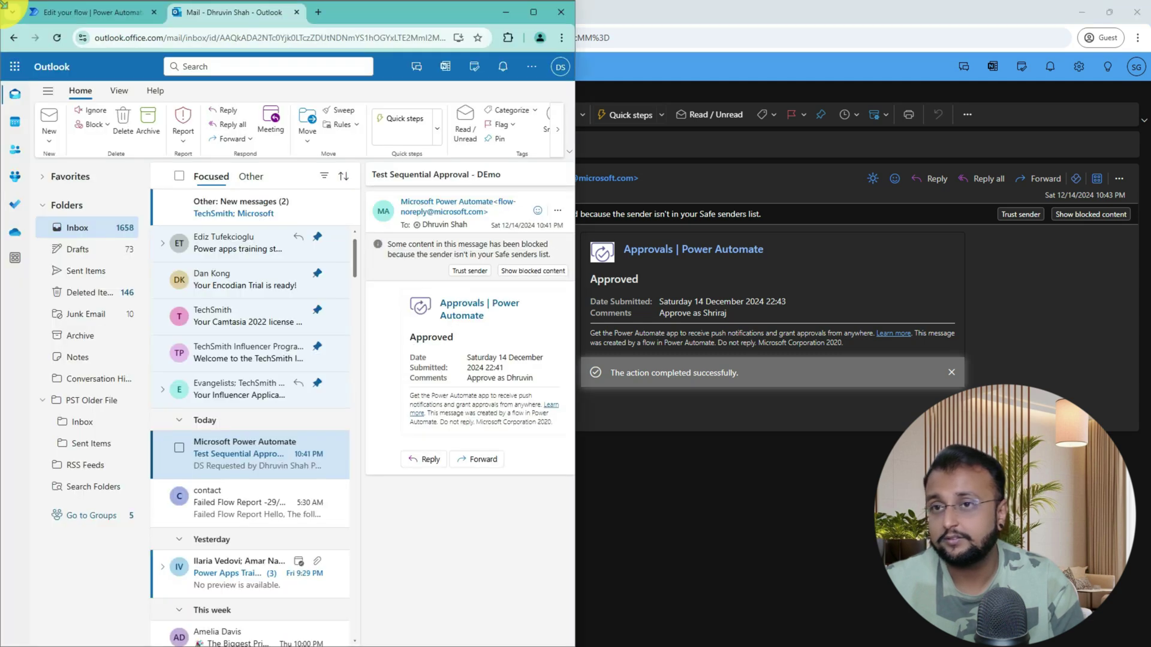
Maximize the succeeded run's details and show the approval step's raw outputs
left_click(90, 12)
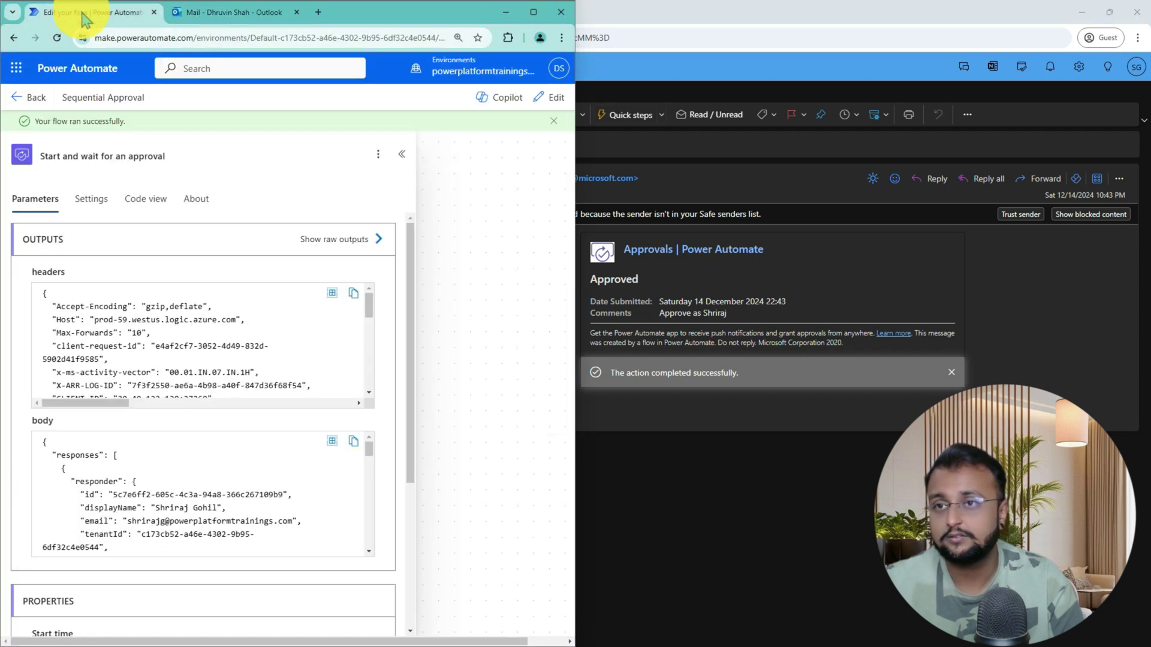
left_click(534, 12)
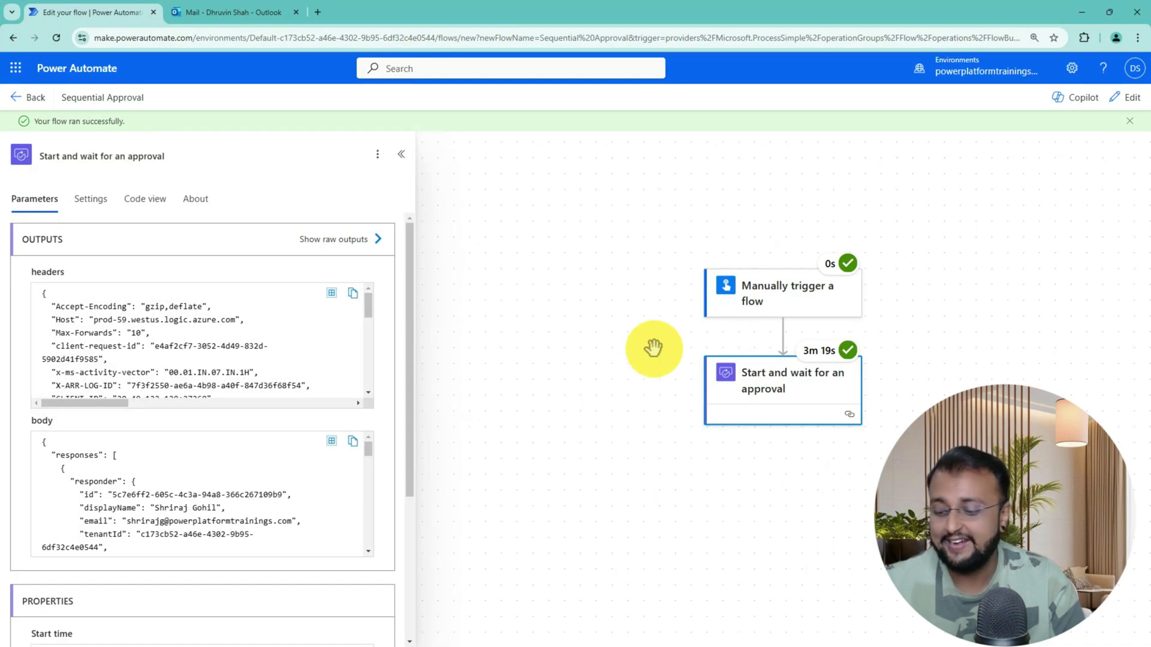
mouse_move(678, 327)
left_mouse_down()
mouse_move(745, 346)
mouse_move(923, 450)
left_mouse_up()
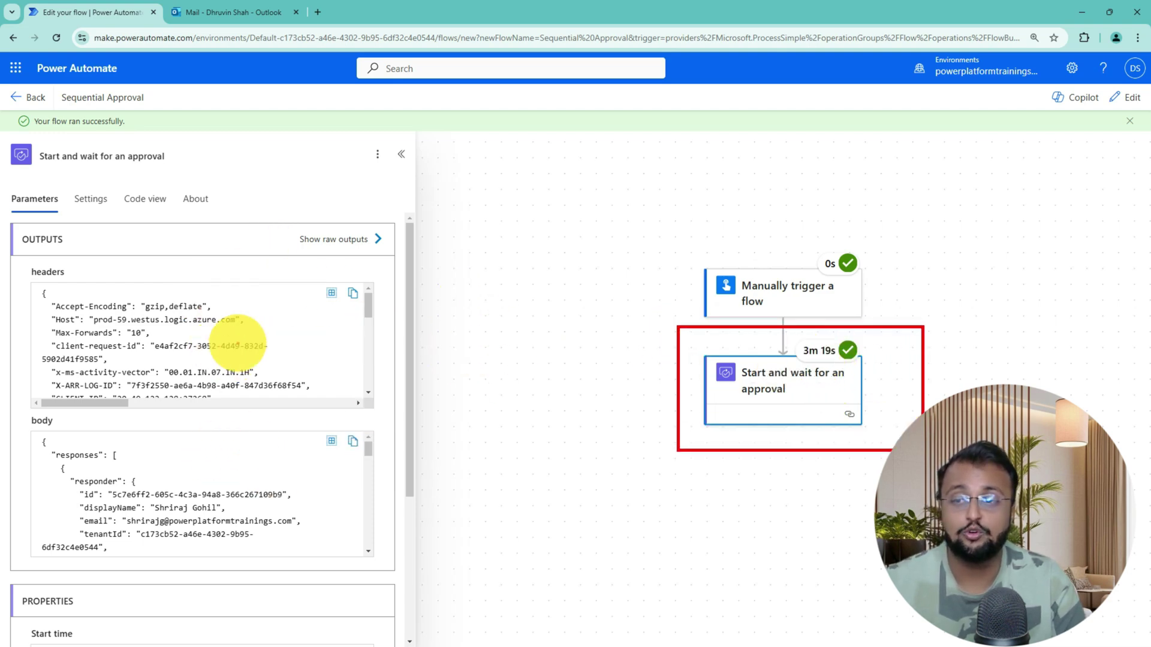
mouse_move(284, 248)
left_mouse_down()
mouse_move(420, 238)
mouse_move(303, 249)
left_mouse_up()
left_click(367, 242)
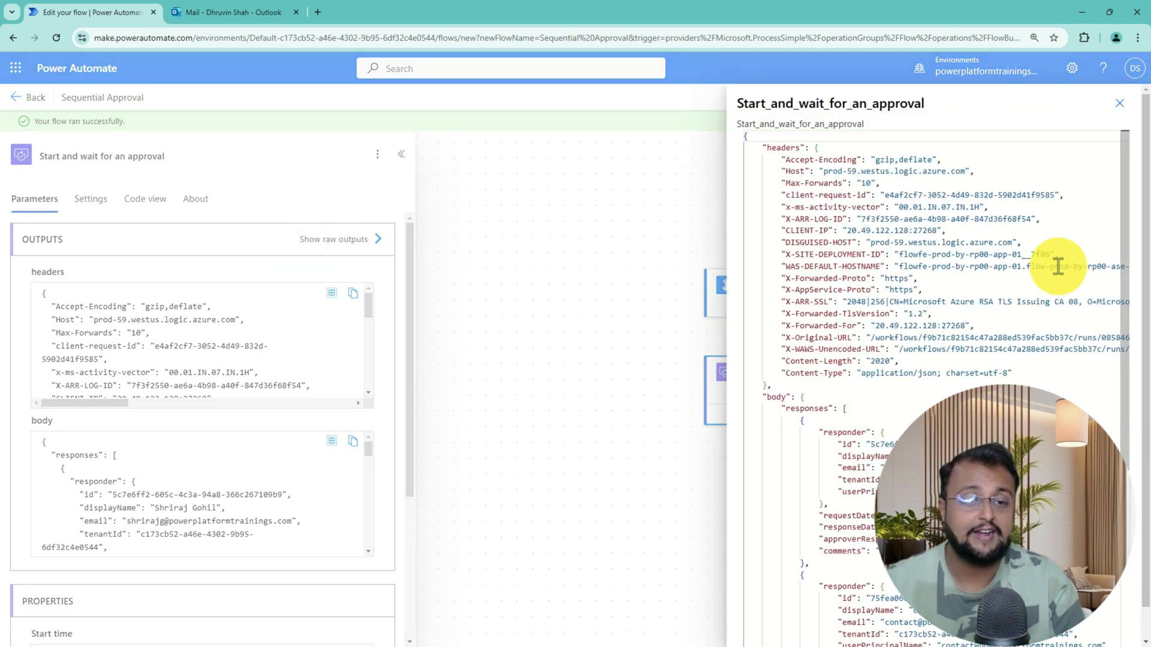
scroll(1053, 263, "down", 4)
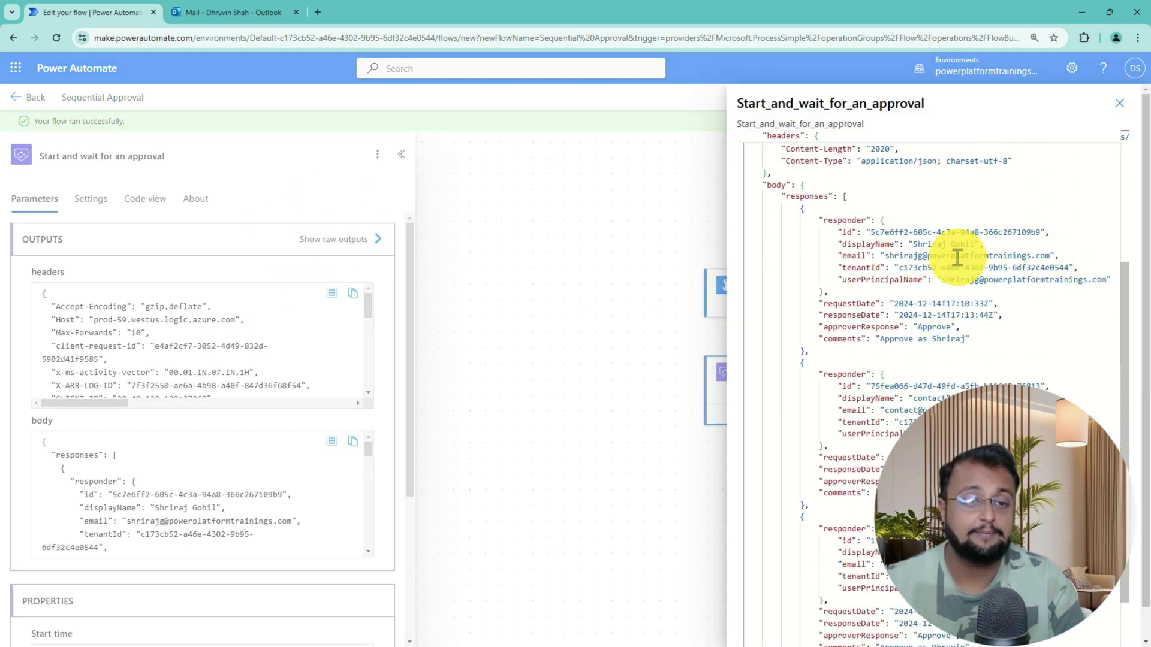
scroll(989, 380, "down", 1)
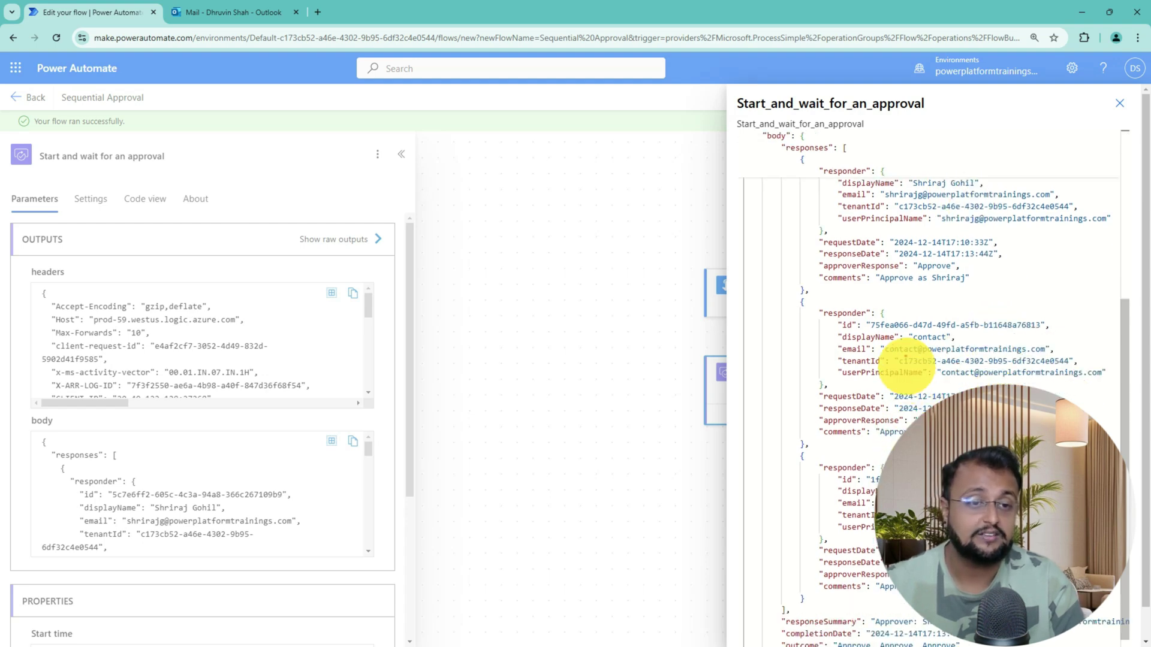
Review the responders' display names and response dates, then close the raw outputs
left_click_drag(908, 341, 969, 339)
left_click_drag(892, 188, 985, 186)
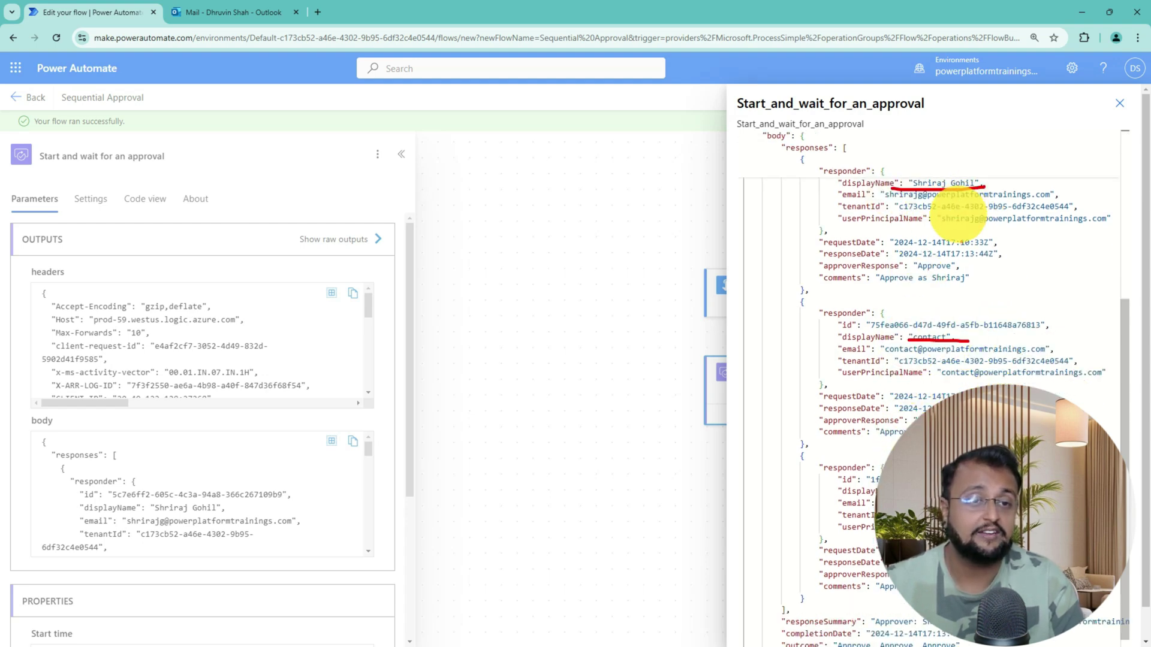
mouse_move(1044, 252)
left_mouse_down()
mouse_move(1035, 282)
mouse_move(1062, 347)
mouse_move(1049, 364)
left_mouse_up()
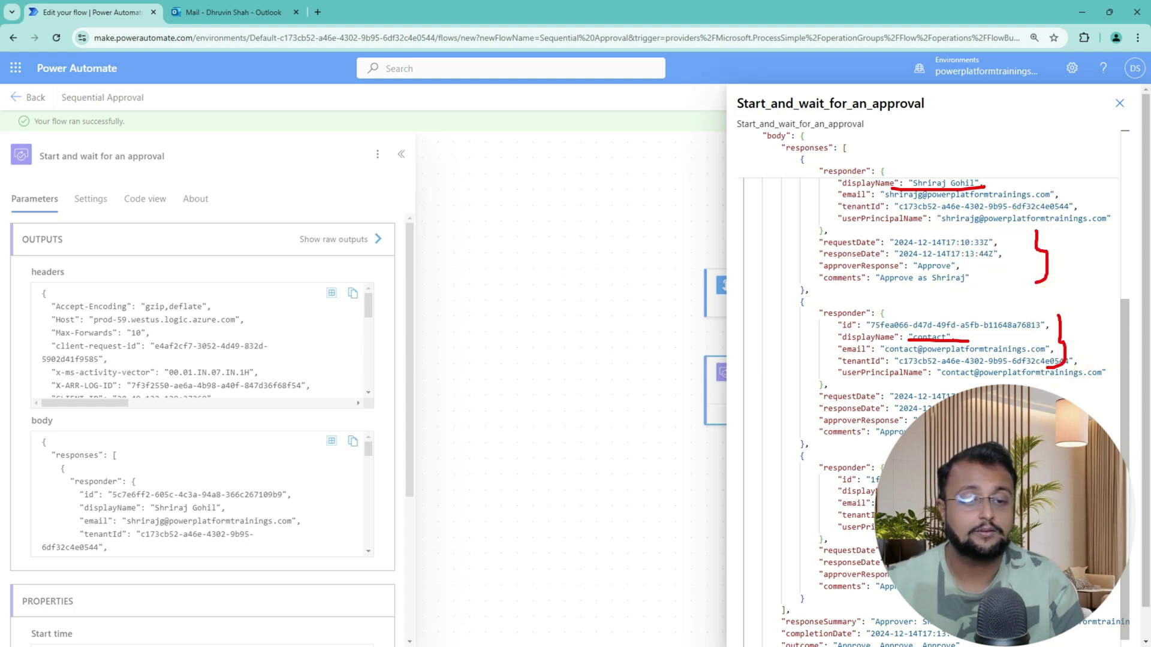
key("Escape")
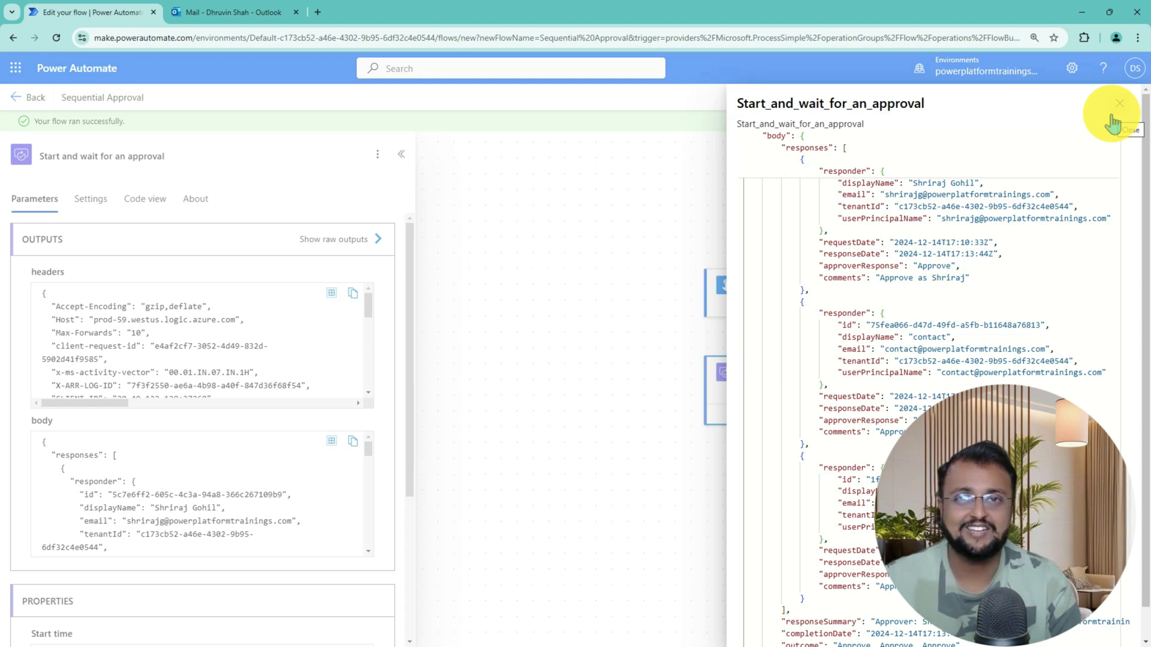
left_click(1118, 105)
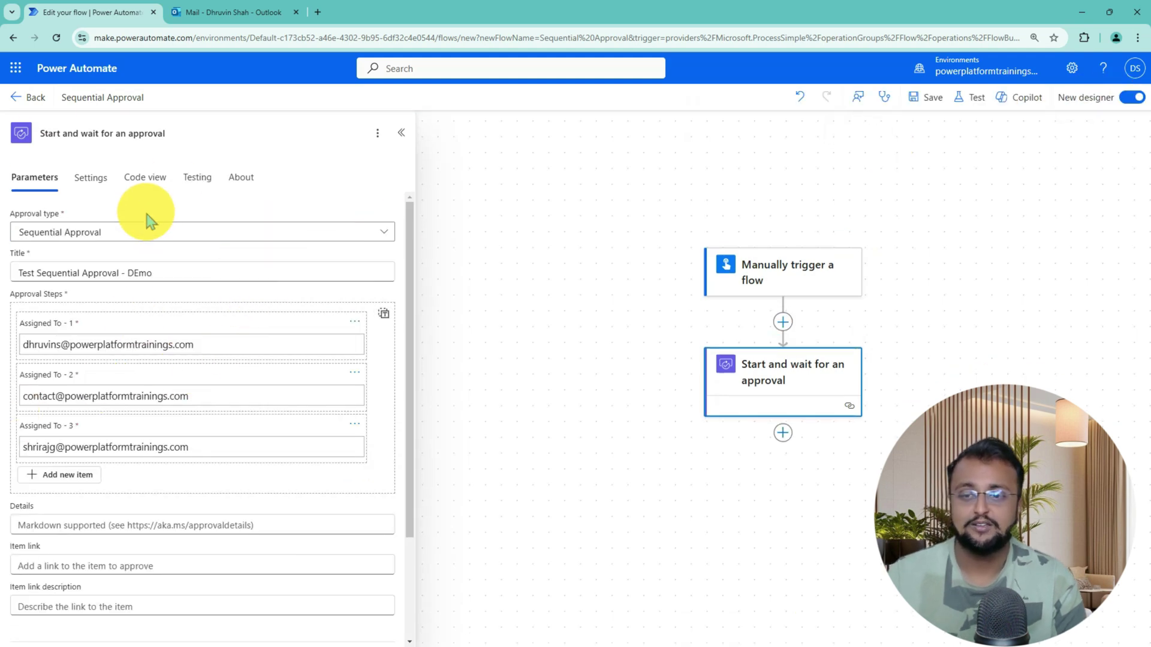
Highlight the approval action's three assigned approval steps in the flow editor
mouse_move(3, 282)
left_mouse_down()
mouse_move(341, 505)
mouse_move(381, 489)
mouse_move(400, 500)
left_mouse_up()
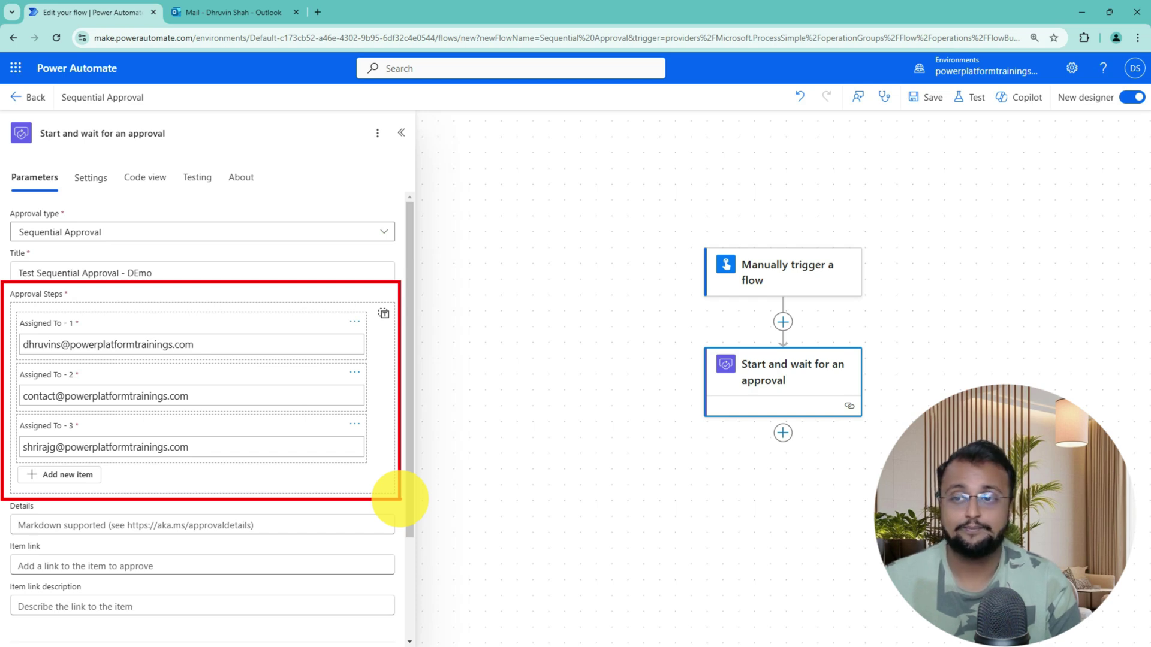
left_click(243, 239)
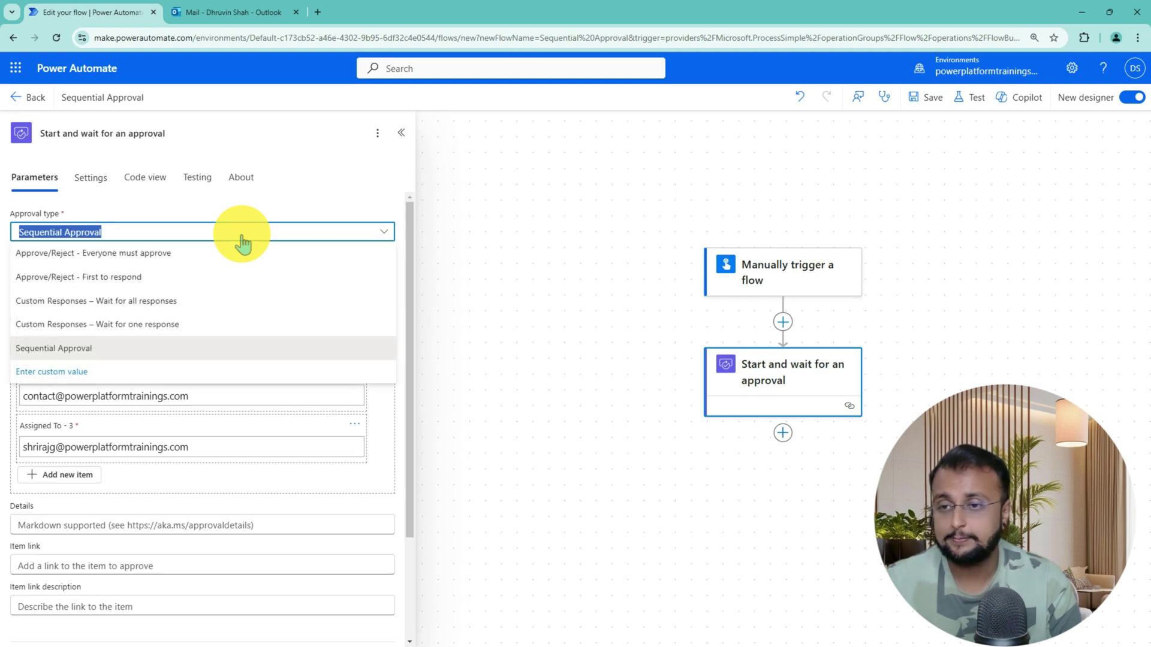
left_click(243, 239)
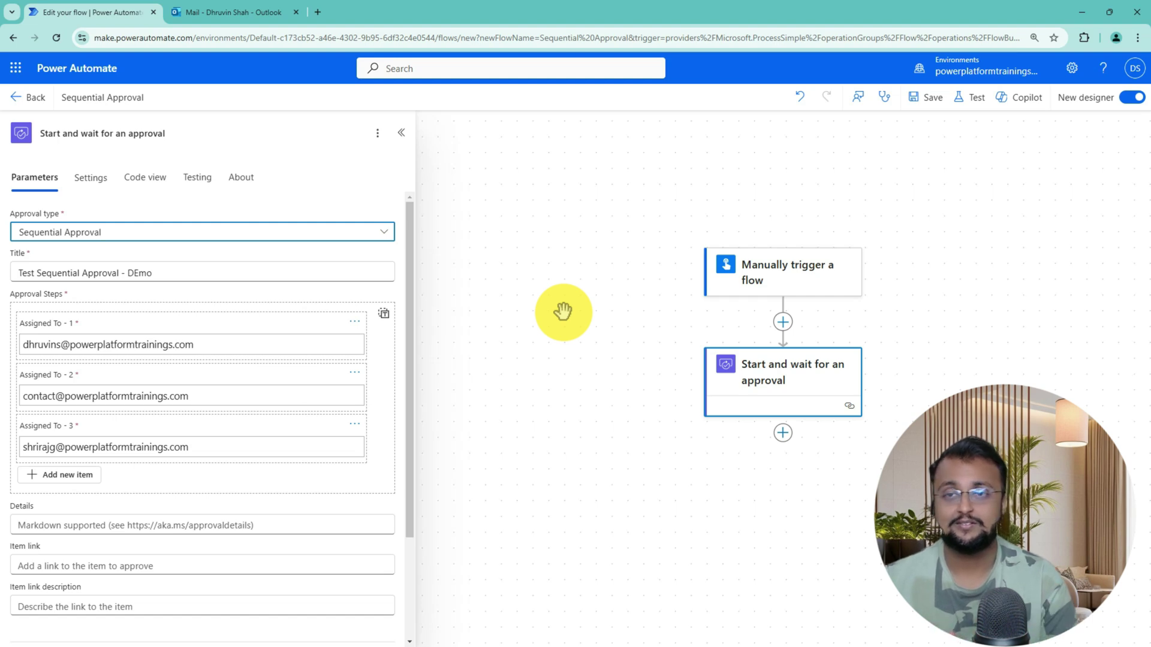
In a new browser tab, search Google for the presenter's YouTube channel and open it
left_click(318, 12)
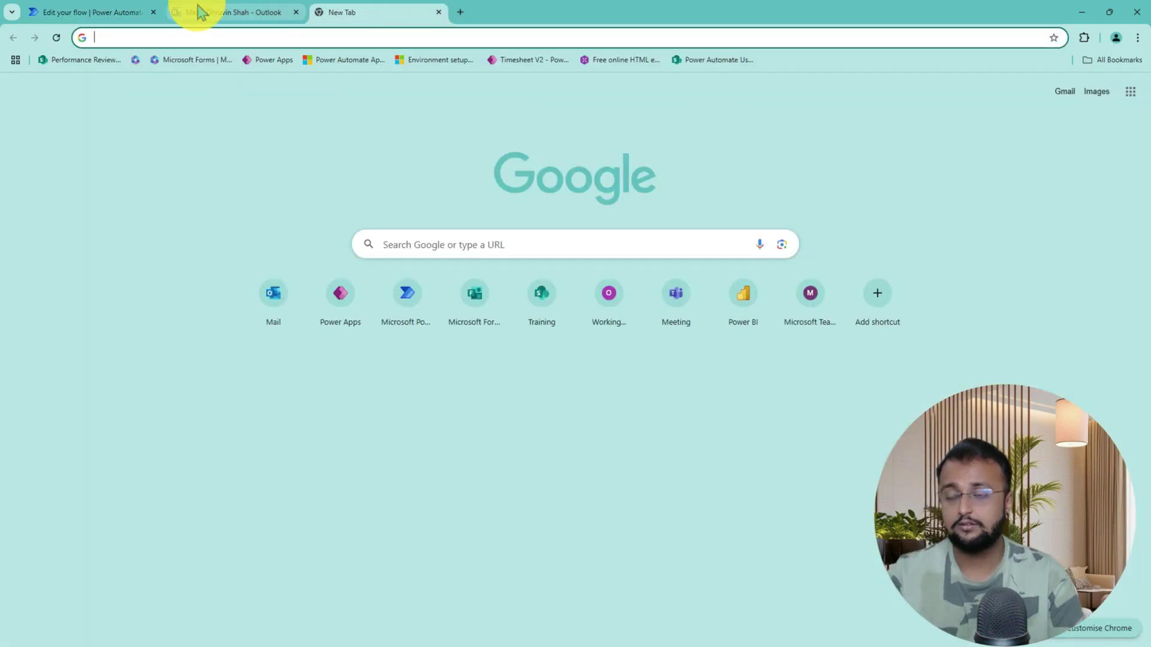
left_click(123, 10)
left_click(228, 12)
left_click(399, 16)
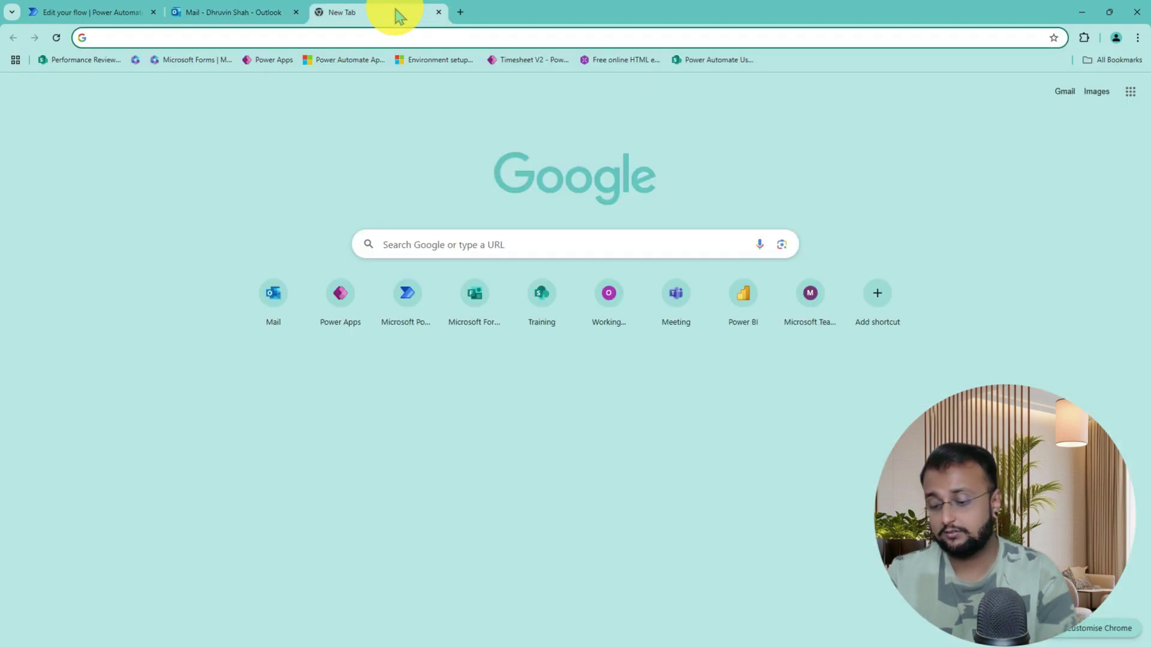
type("dhruvin shah youtube")
key("Return")
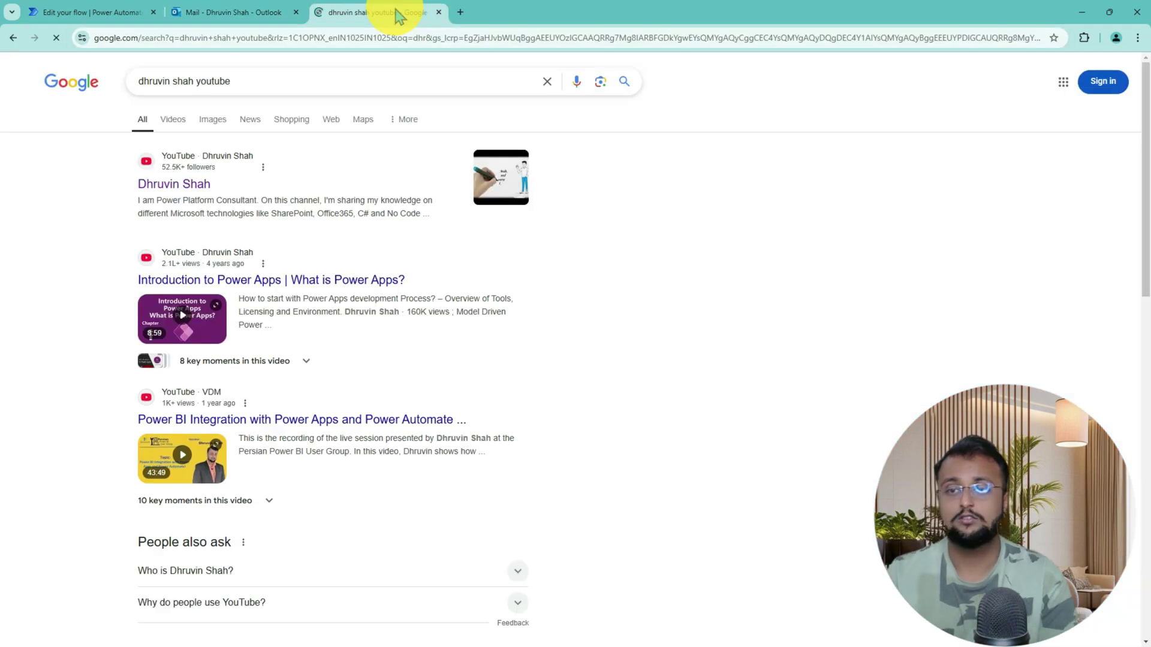
left_click(195, 181)
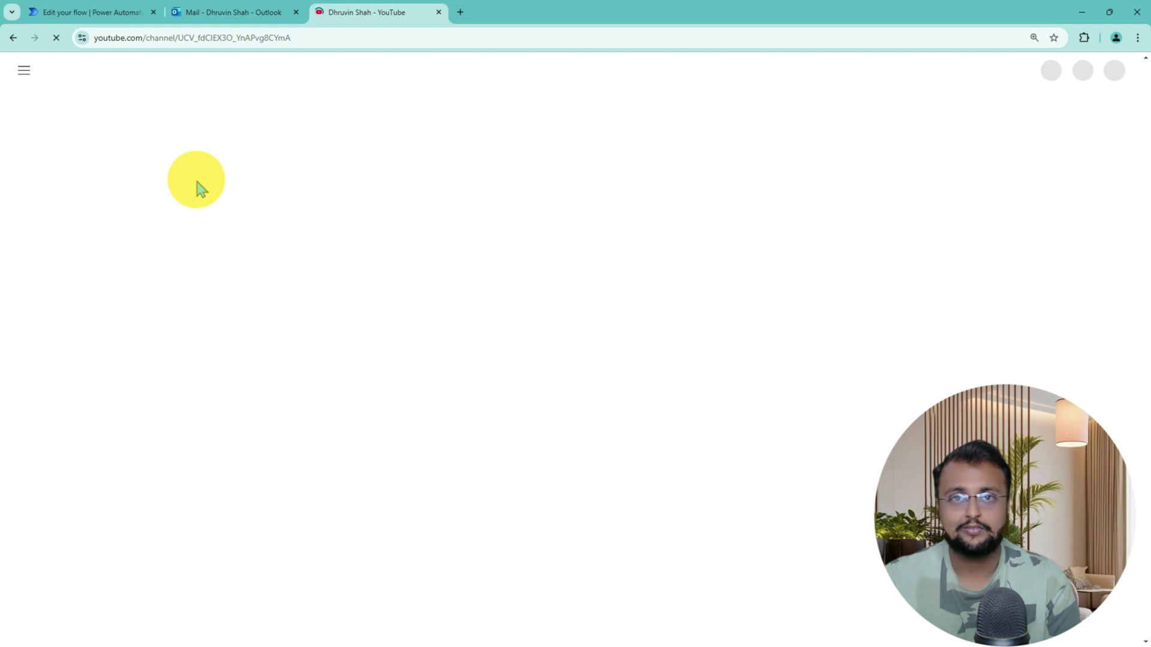